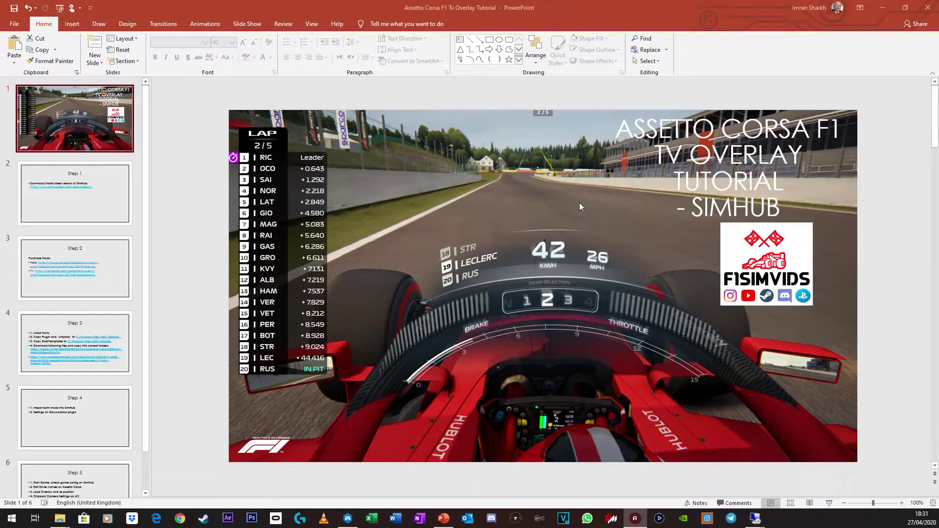
- Show slide 2, 'Step 1', with the SimHub download link
click(76, 205)
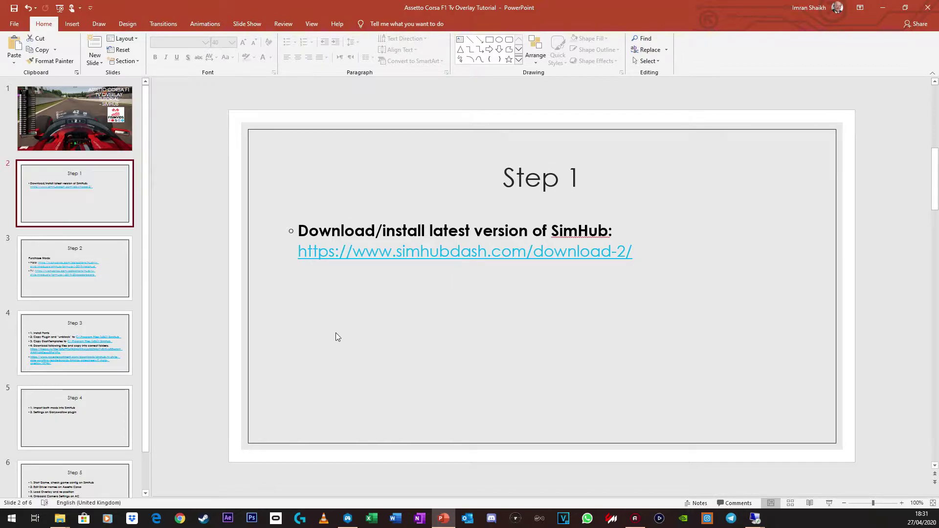
- Review the Halo and TV leaderboard purchase links on Step 2, then show the Step 3 slide
click(117, 298)
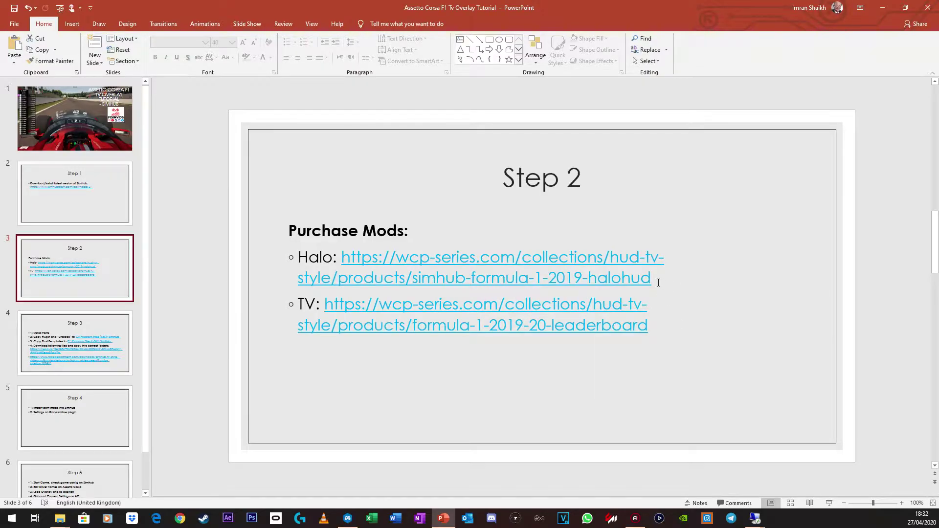
drag(659, 283, 343, 257)
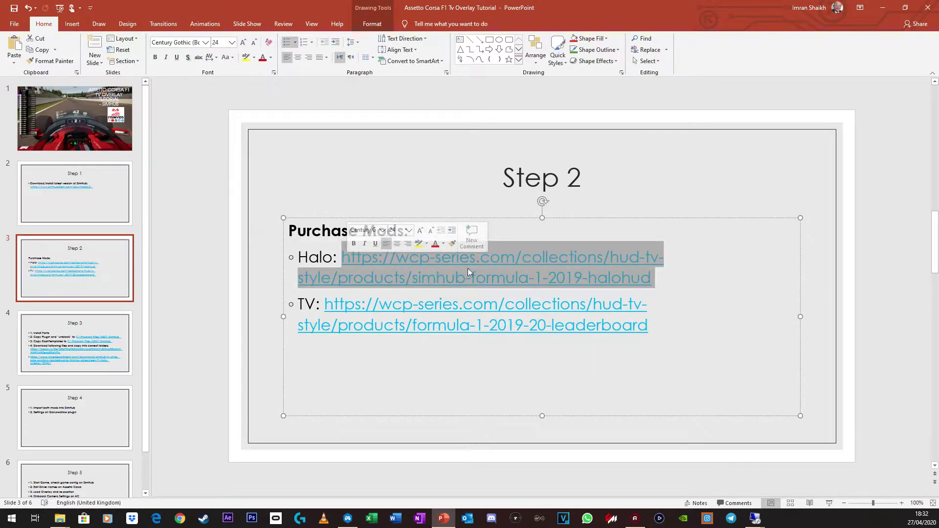
drag(658, 326, 322, 300)
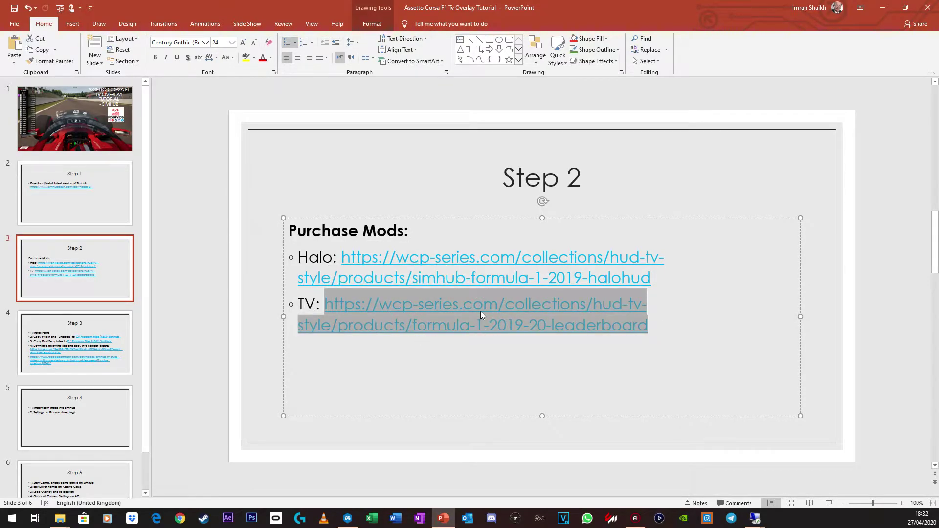
click(482, 366)
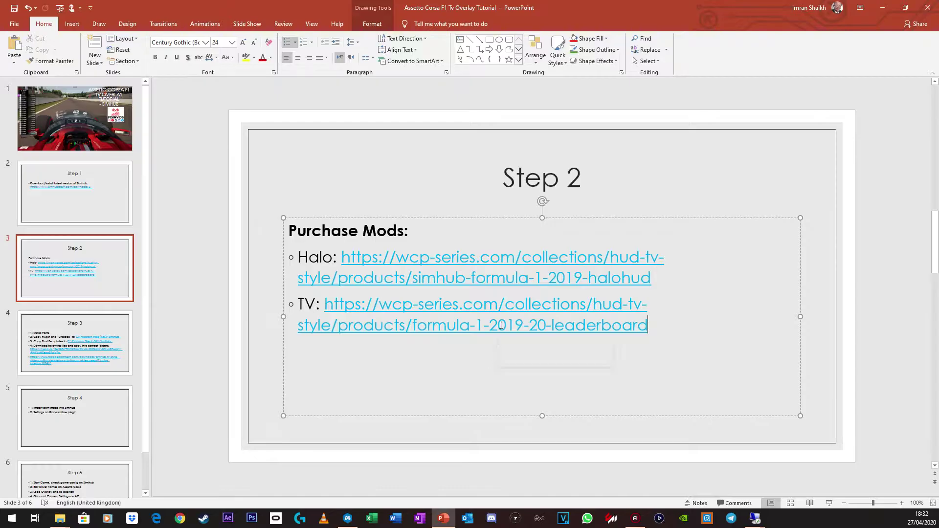
click(128, 327)
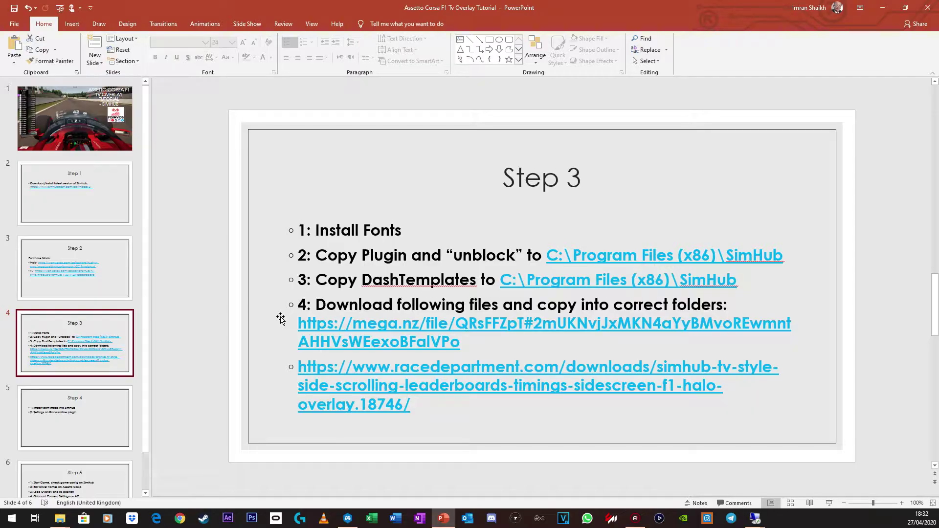
click(68, 282)
click(78, 368)
- Open the GarySwallow download's Formula 1 2019-20 Leaderboard 1.1 folder in the AC TV Tutorial window
mouse_move(64, 523)
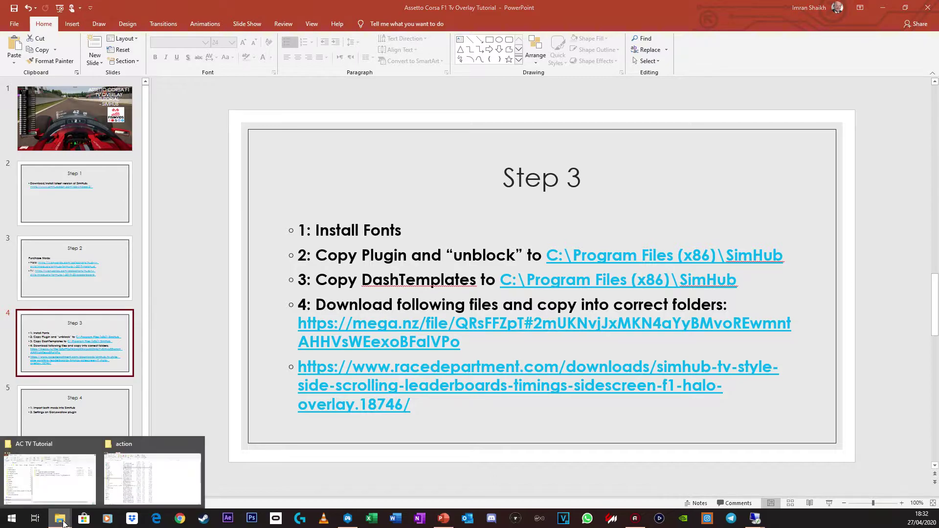
click(63, 487)
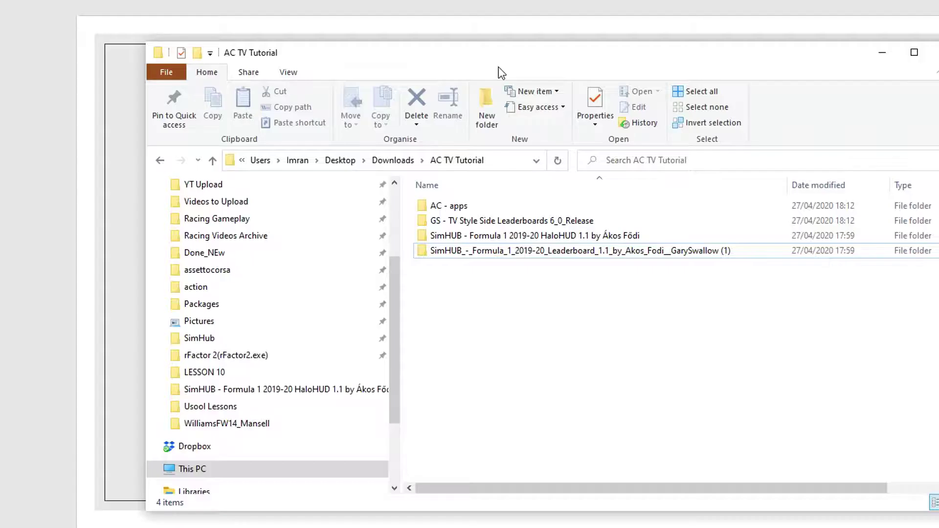
drag(501, 58, 421, 58)
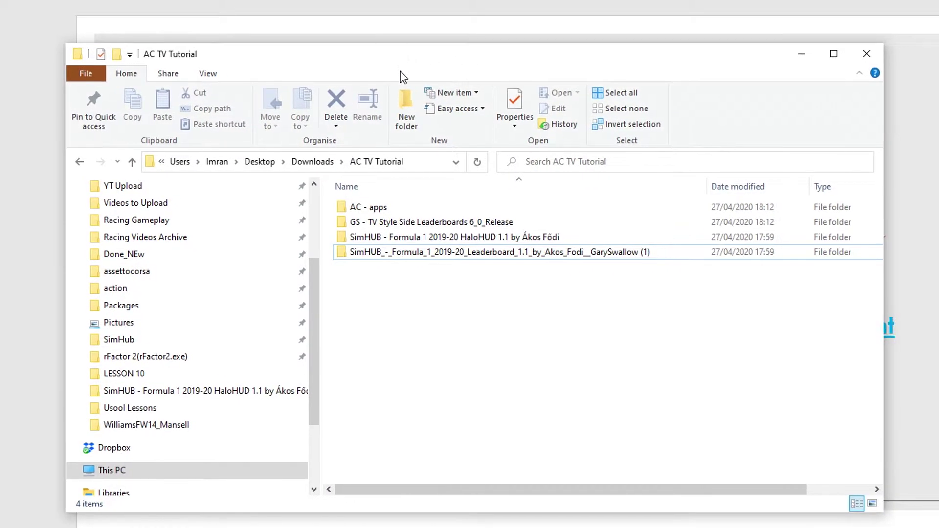
click(515, 253)
click(513, 236)
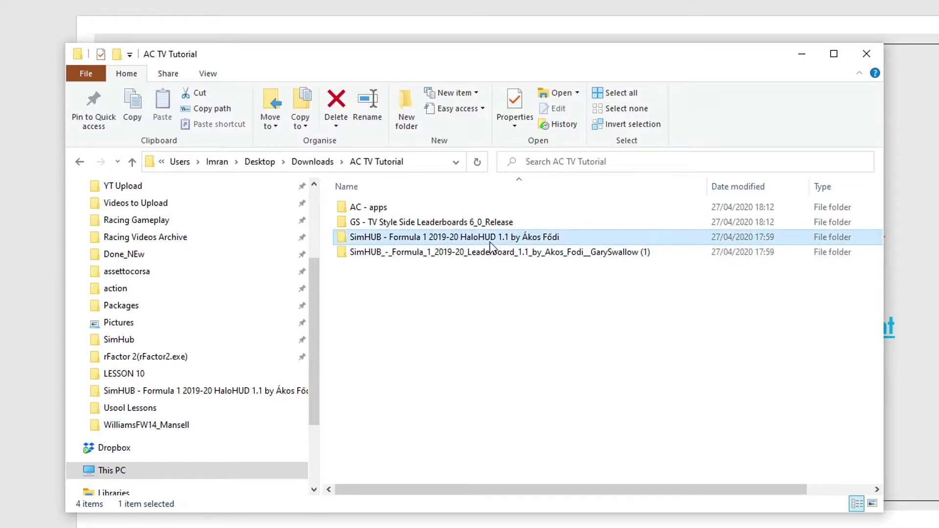
click(489, 252)
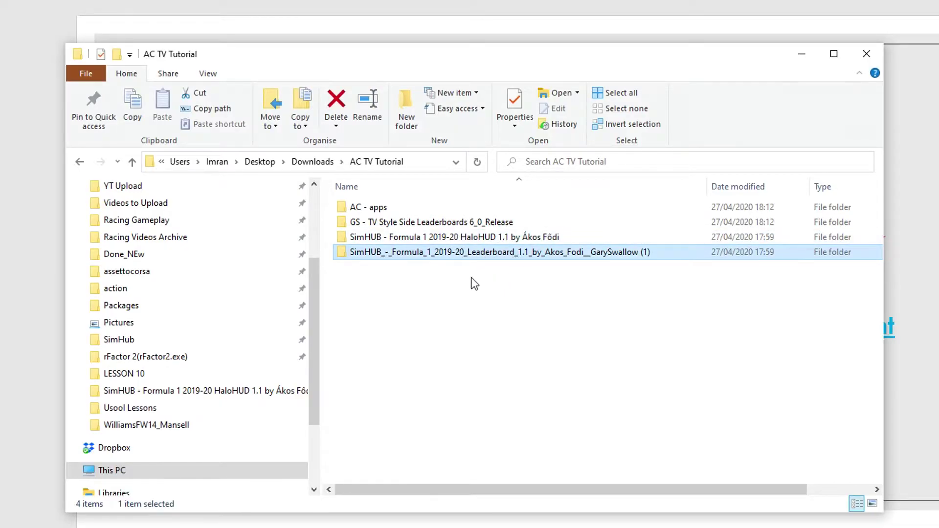
double_click(463, 253)
click(458, 209)
double_click(459, 209)
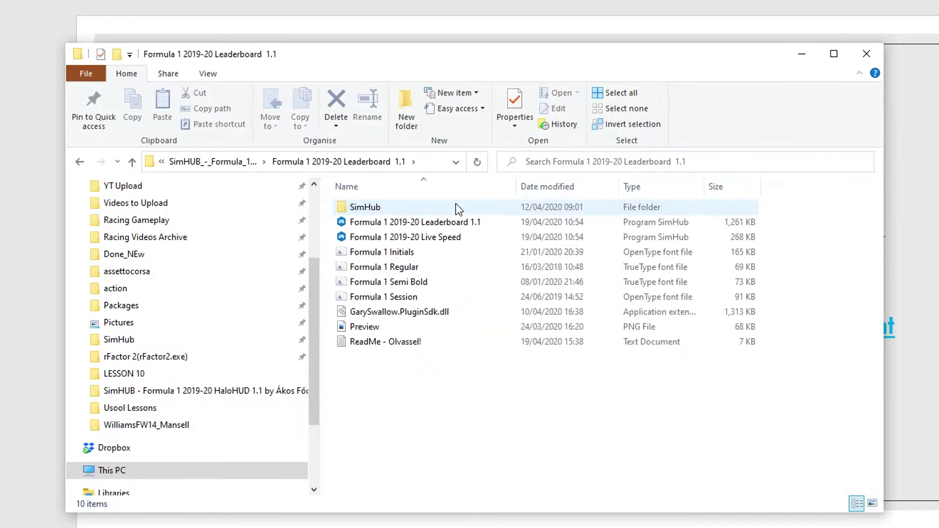
- Install the four Formula 1 fonts, answering No for all to keep existing versions
drag(781, 298, 394, 256)
right_click(394, 257)
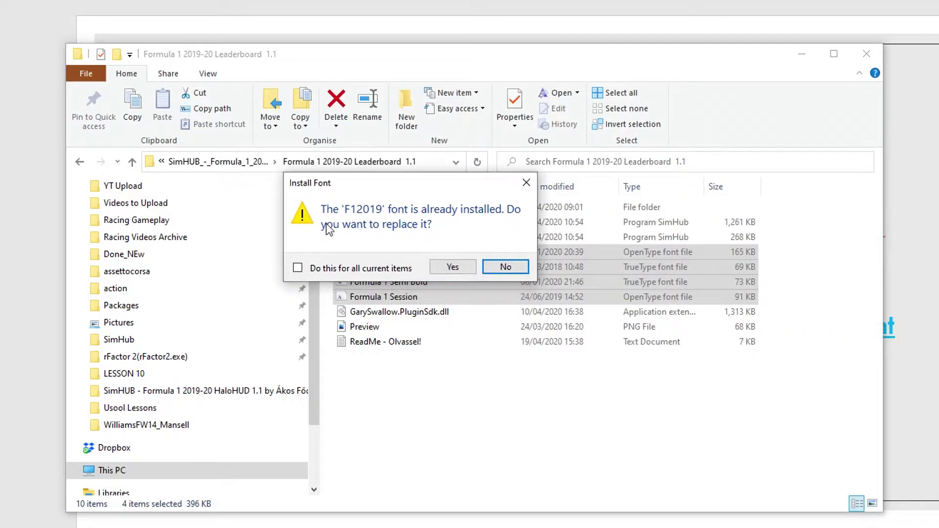
click(348, 269)
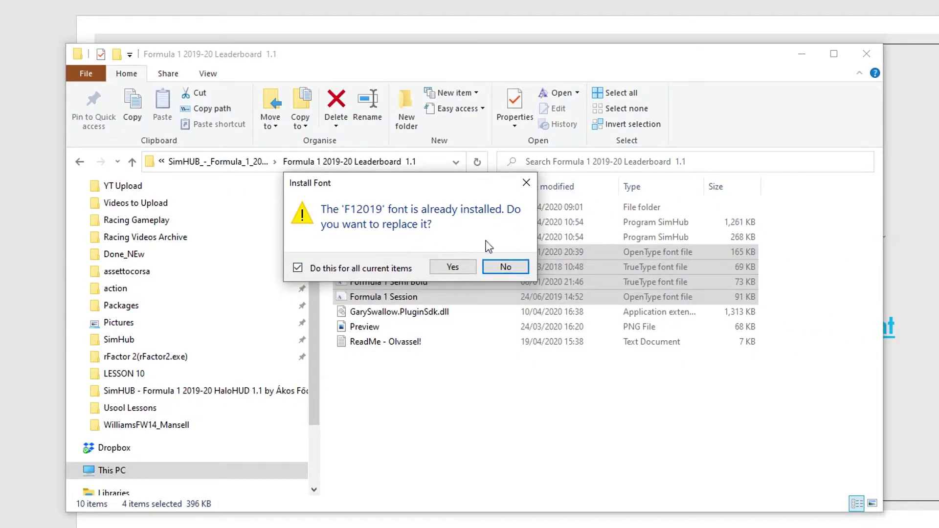
click(512, 269)
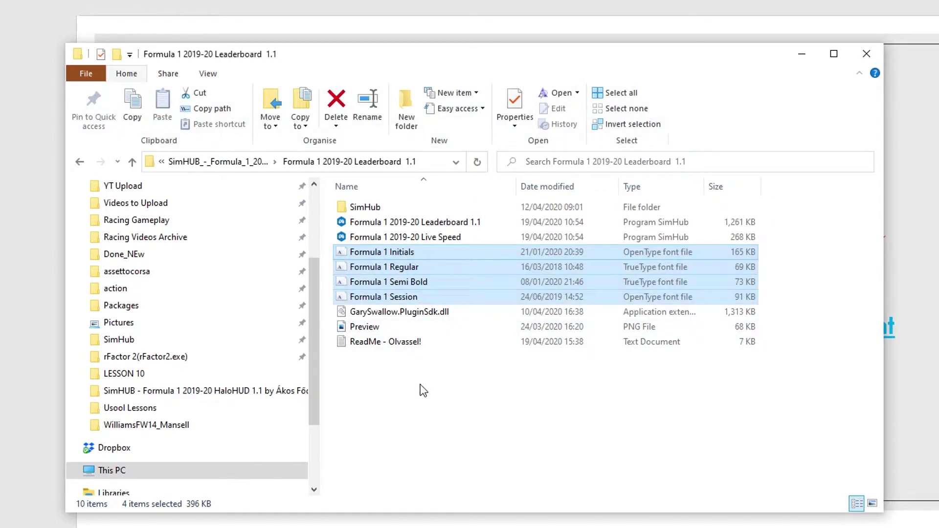
click(424, 390)
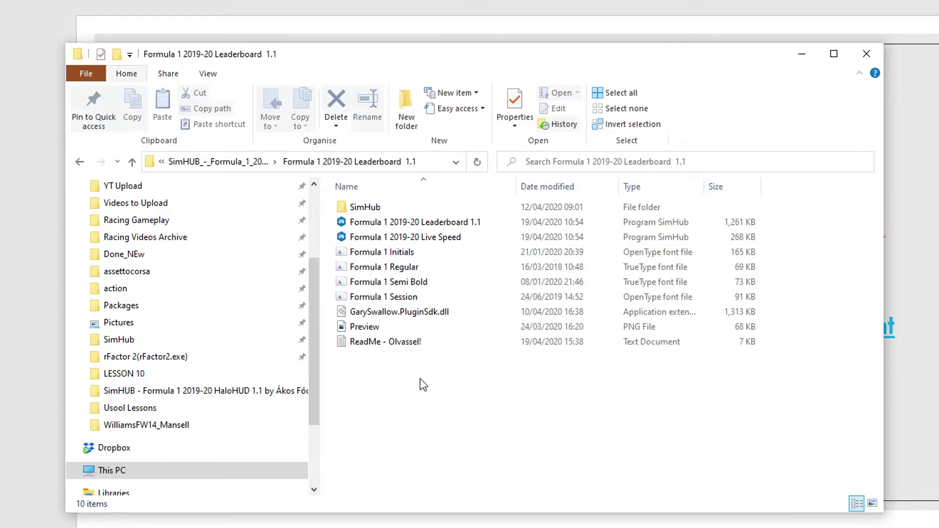
click(432, 315)
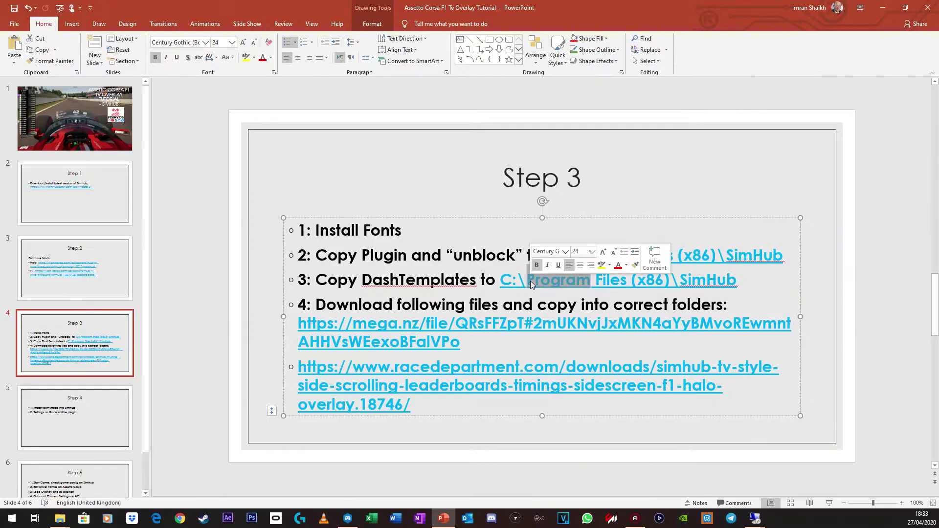
- Open the C:\Program Files (x86)\SimHub folder from the path link
click(518, 265)
ctrl+click(531, 279)
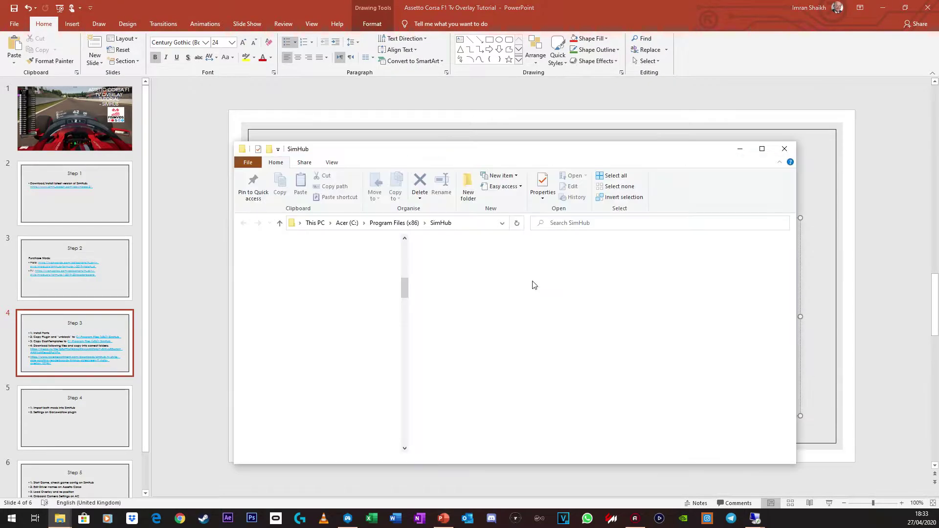
scroll(494, 283, down, 2)
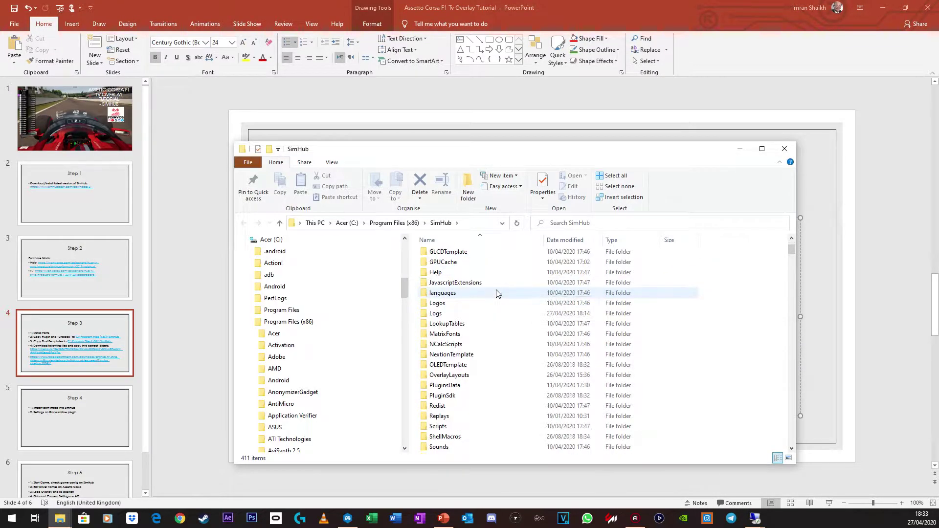
click(469, 224)
click(463, 225)
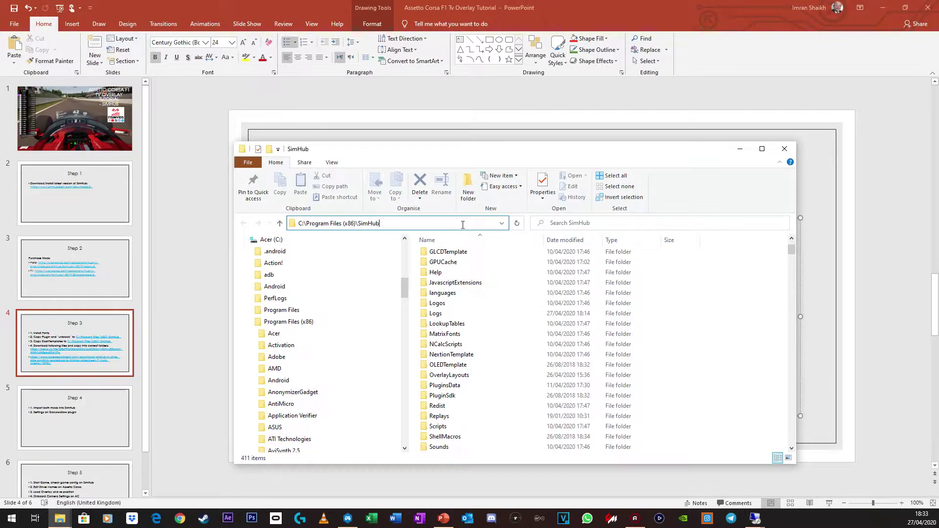
click(690, 303)
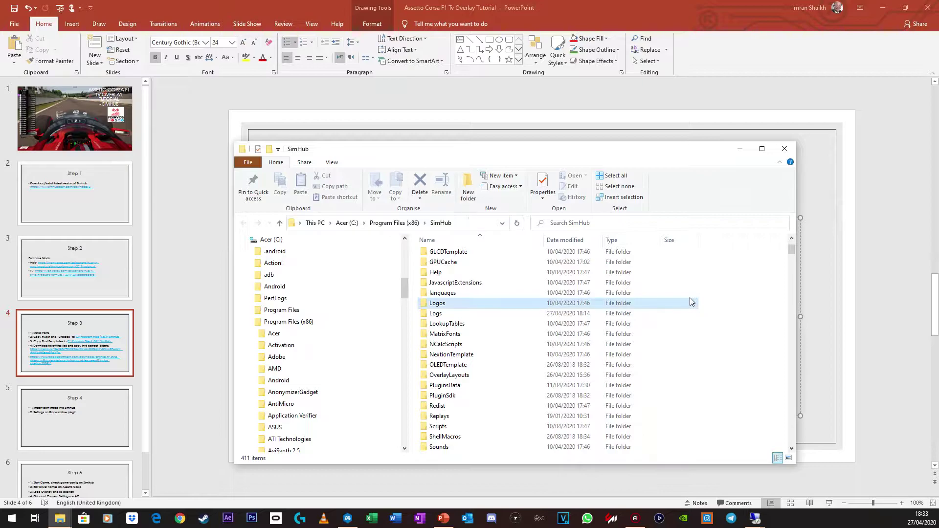
scroll(689, 303, down, 3)
scroll(690, 303, down, 15)
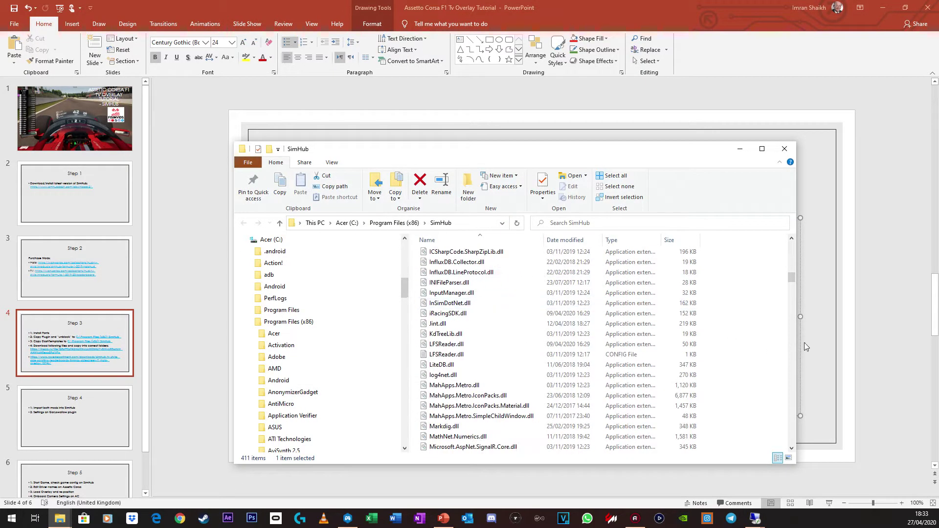
- Arrange the SimHub folder window on the left and the leaderboard window on the right
click(60, 518)
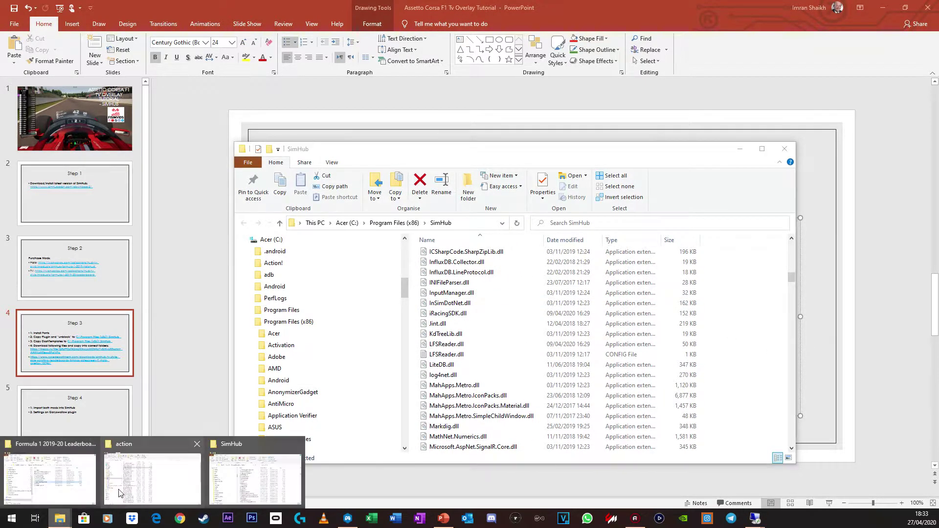
click(225, 475)
drag(383, 151, 157, 144)
click(59, 519)
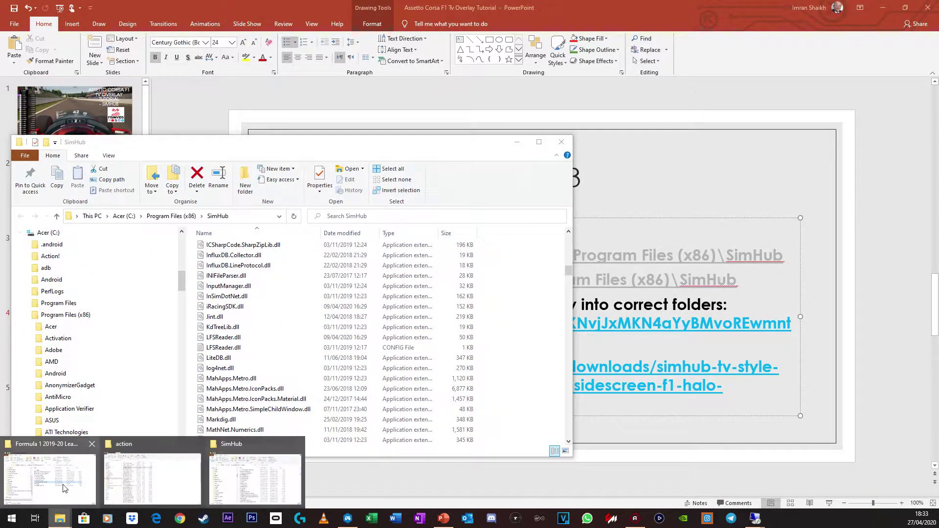
click(75, 484)
- Copy GarySwallow.PluginSdk.dll and locate the same file in the SimHub folder
right_click(636, 289)
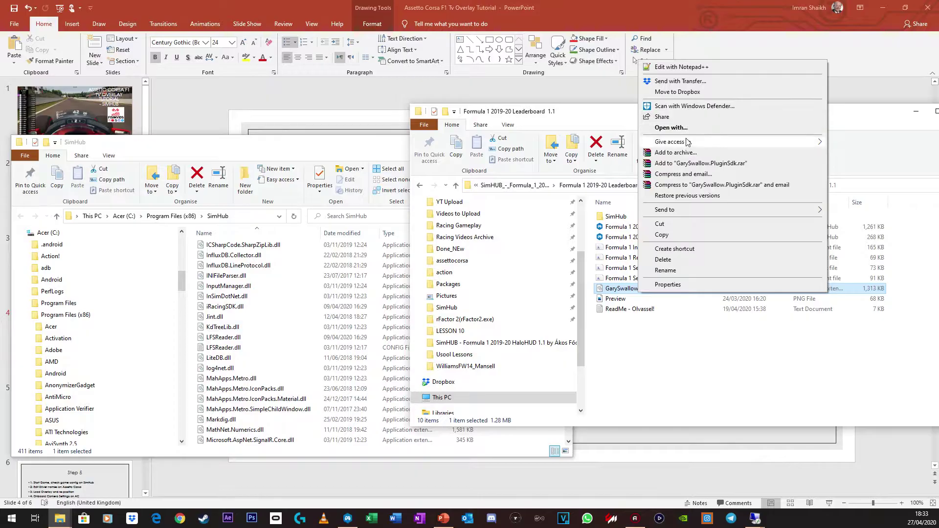
click(693, 235)
click(308, 367)
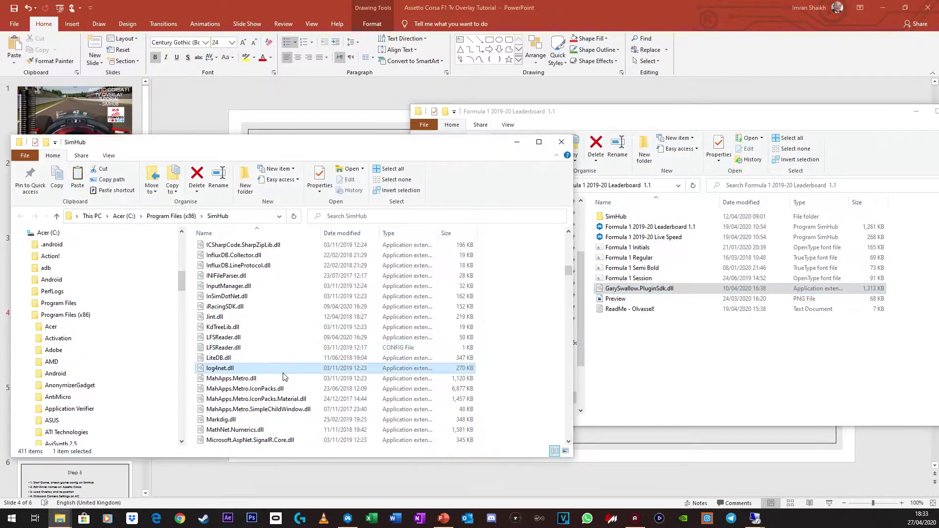
scroll(293, 352, up, 6)
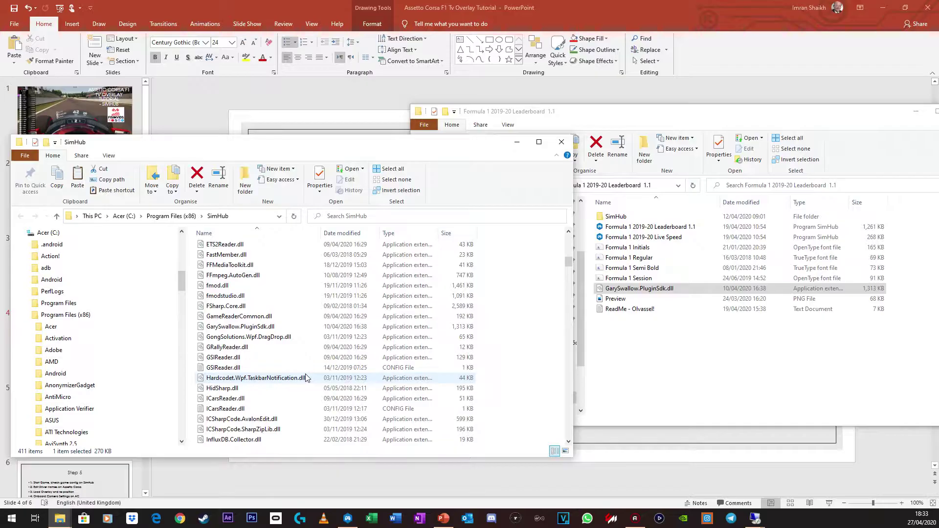
click(250, 326)
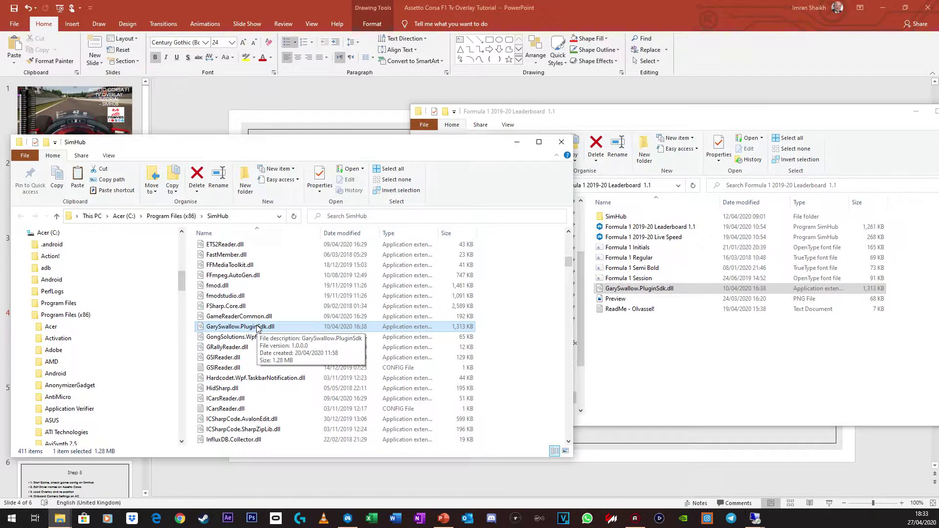
right_click(257, 328)
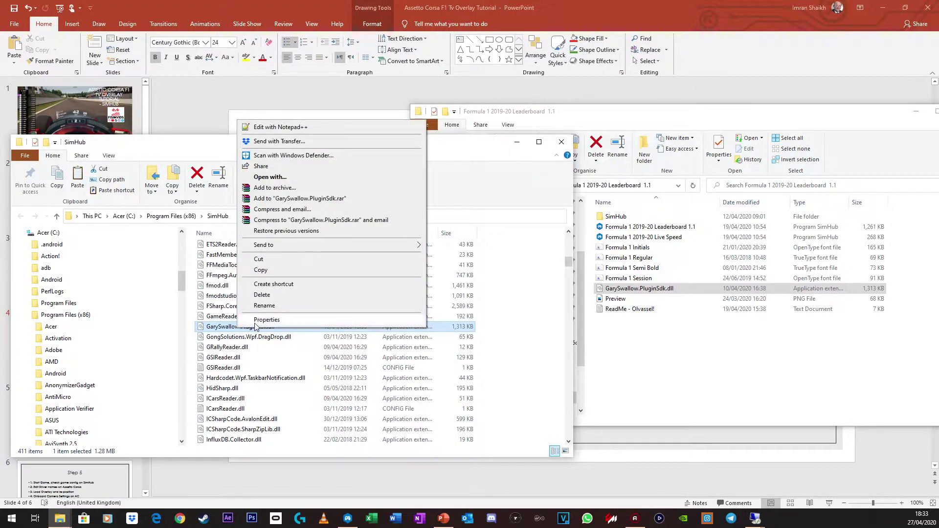
- Check the properties of GarySwallow.PluginSdk.dll in the SimHub folder (1,313 KB, 10/04/2020)
click(255, 323)
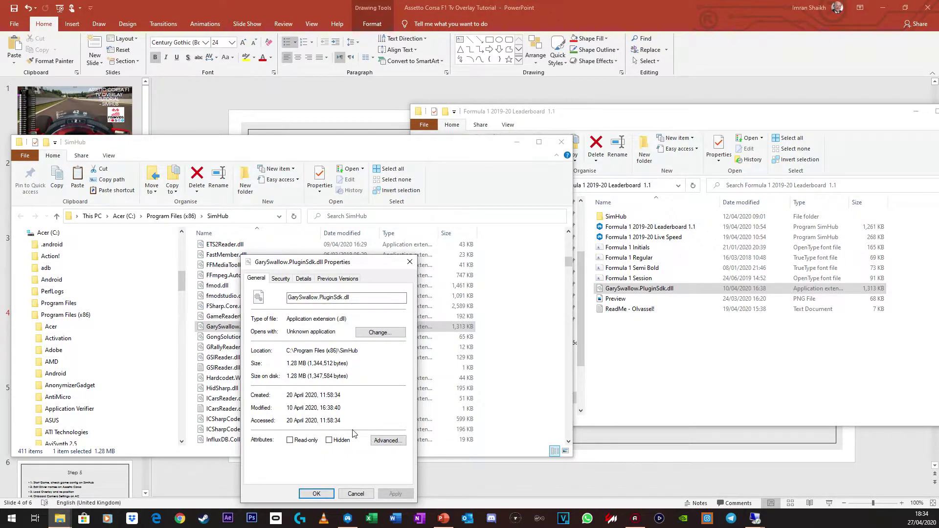
click(410, 262)
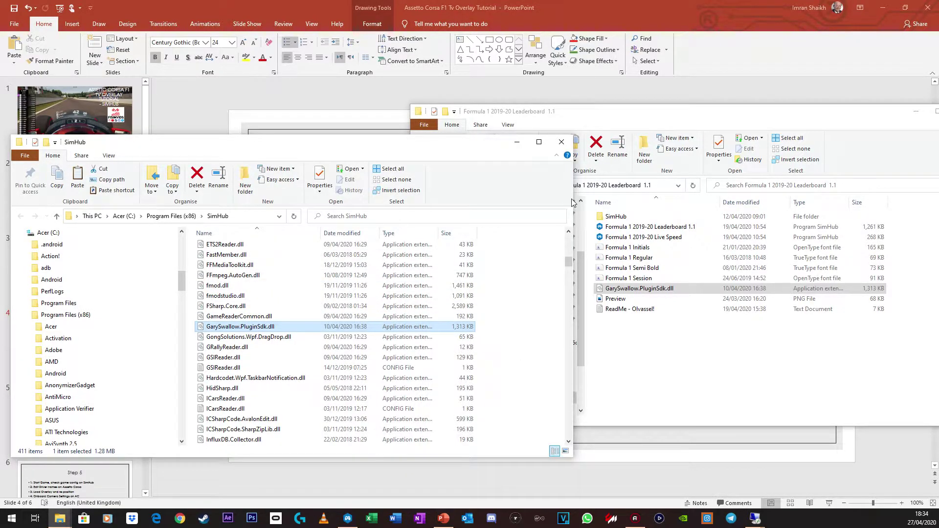
- Browse the Leaderboard download's SimHub\DashTemplates\GS - Options folder and its two text files
drag(573, 202, 442, 202)
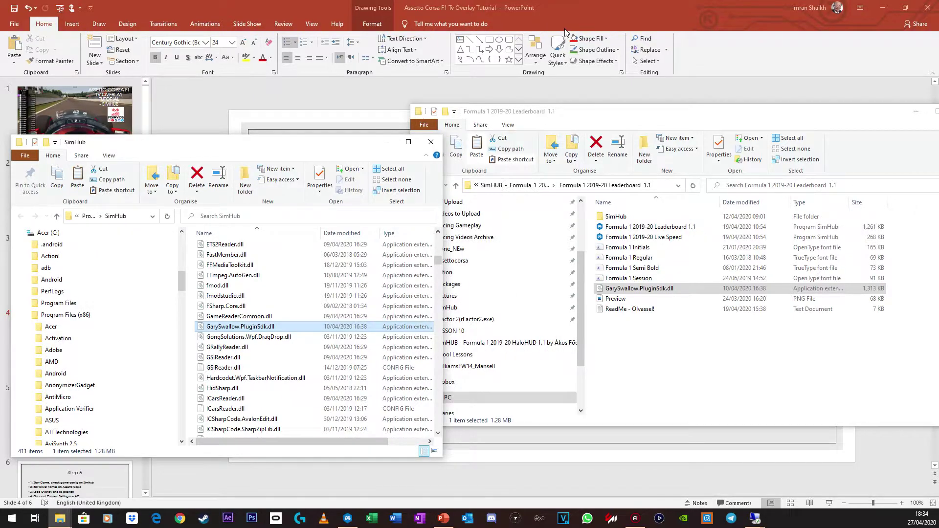
click(546, 11)
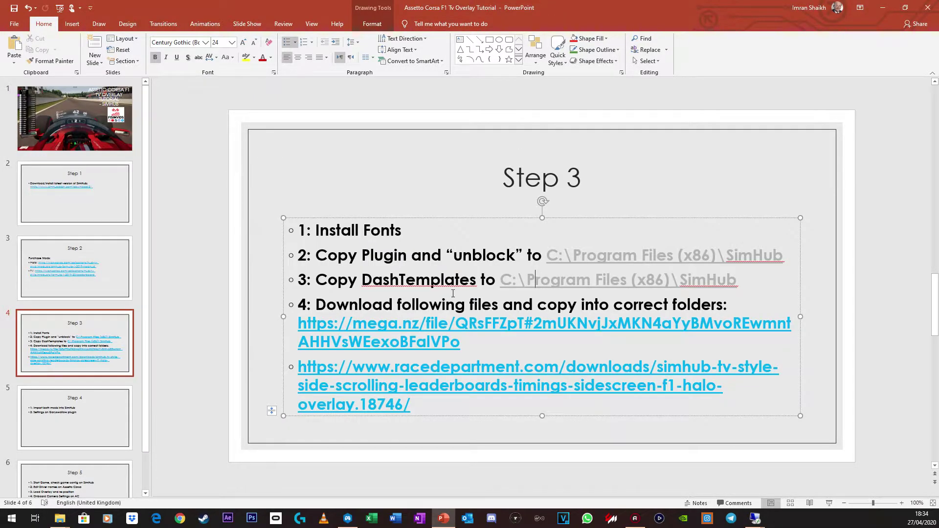
key(alt+Tab)
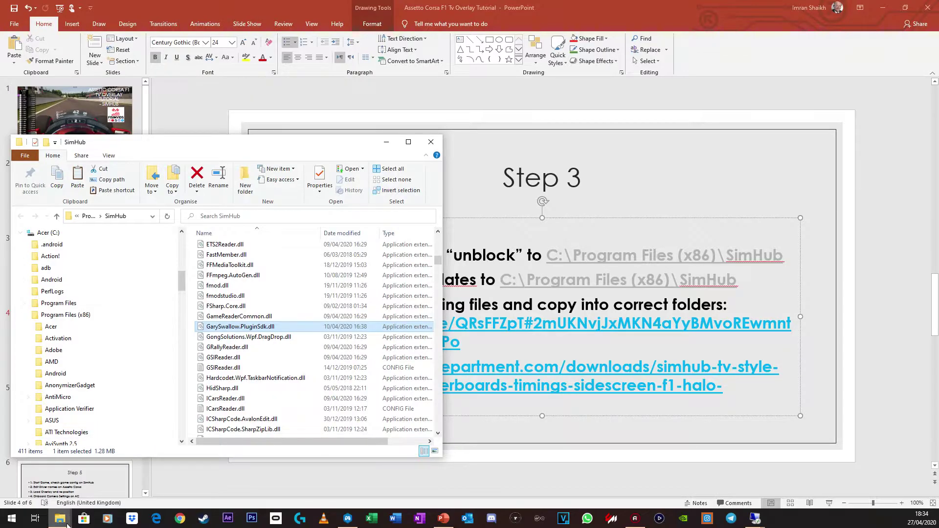
mouse_move(67, 523)
click(62, 496)
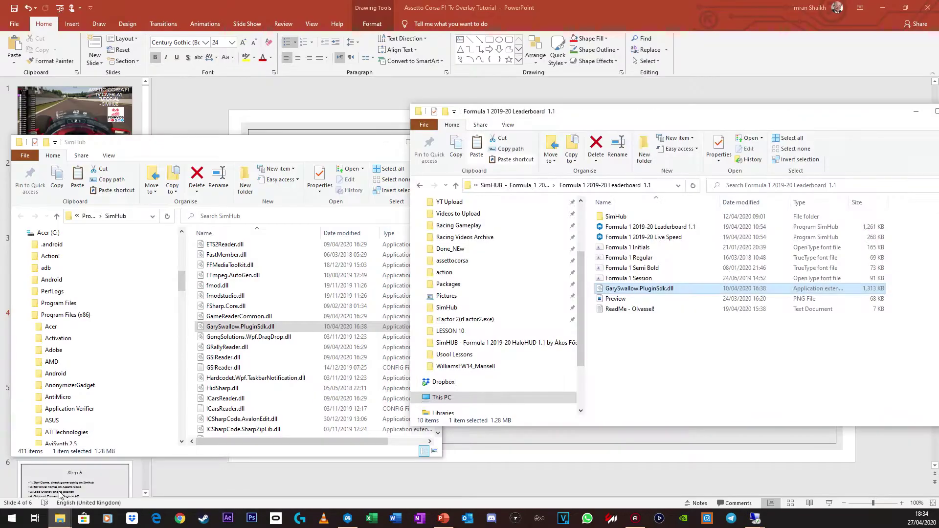
double_click(661, 217)
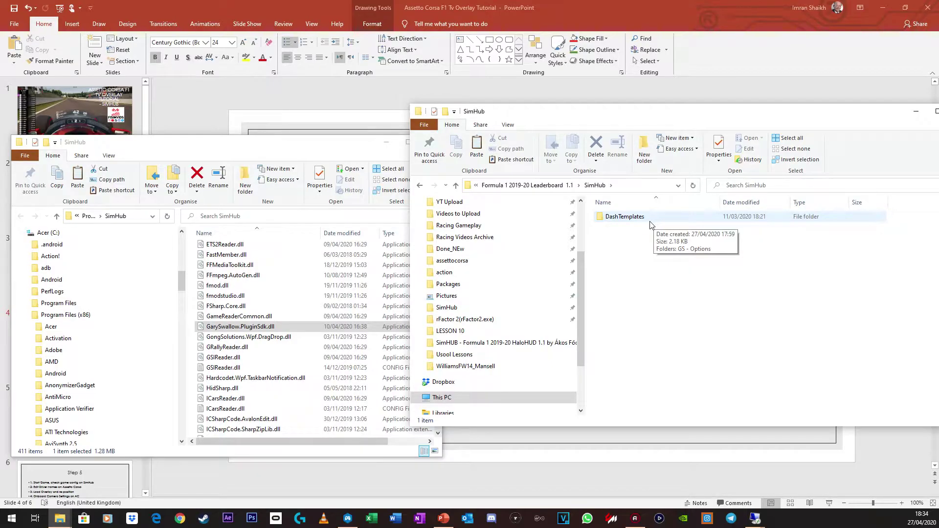
double_click(650, 224)
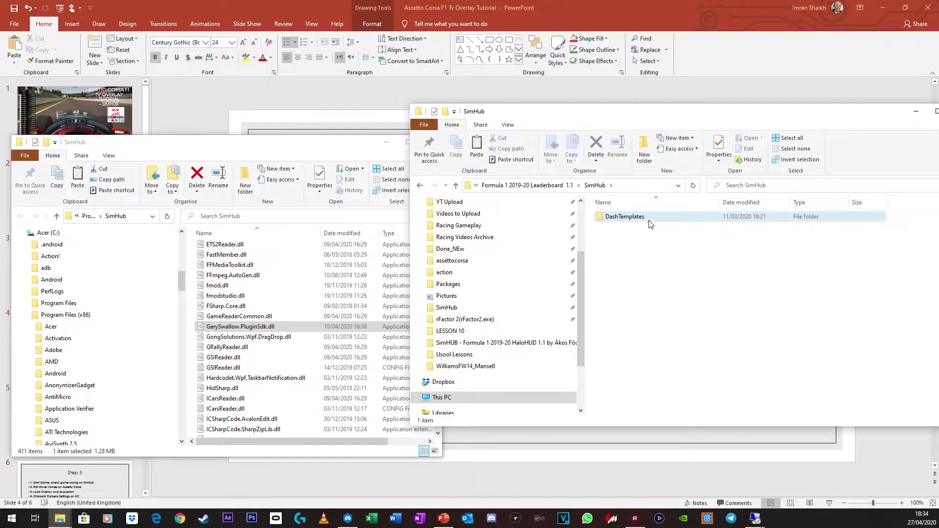
double_click(648, 223)
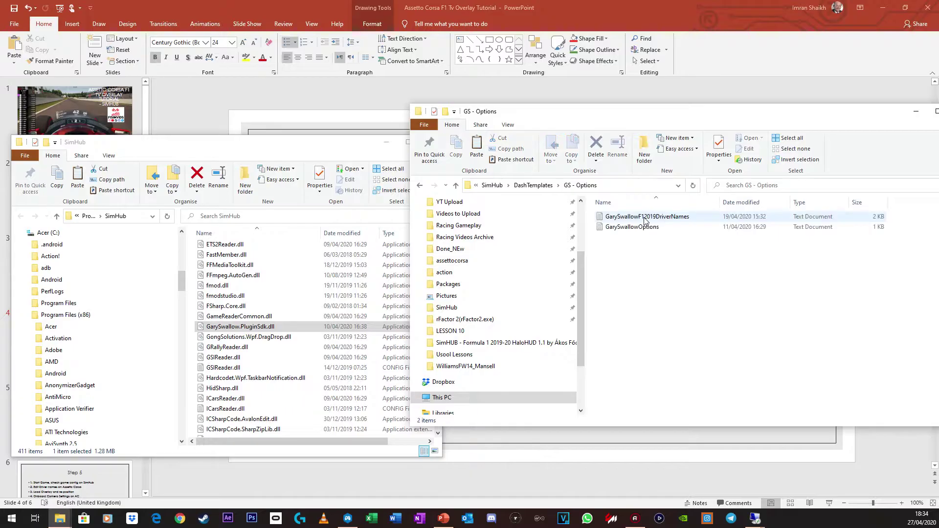
mouse_move(653, 228)
mouse_down()
mouse_move(655, 254)
mouse_move(654, 220)
mouse_move(652, 235)
mouse_up()
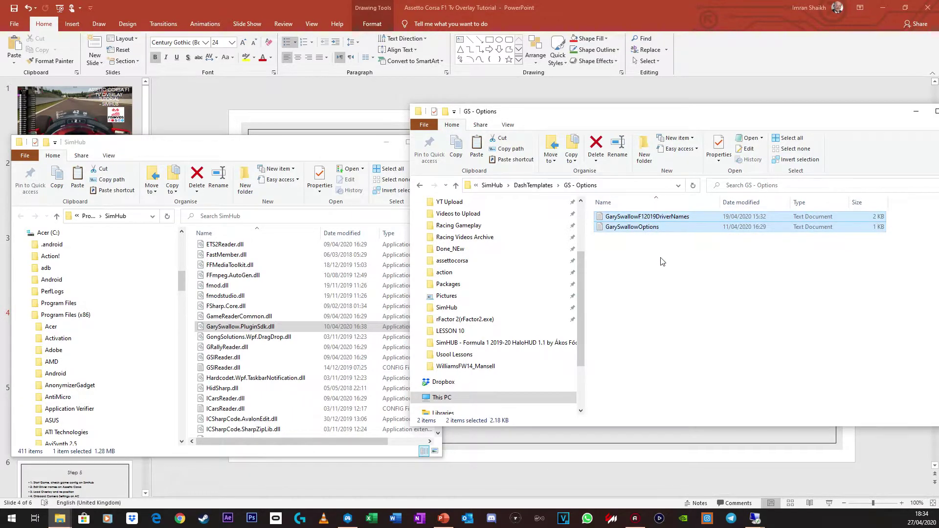
key(BackSpace)
key(BackSpace)
key(BackSpace)
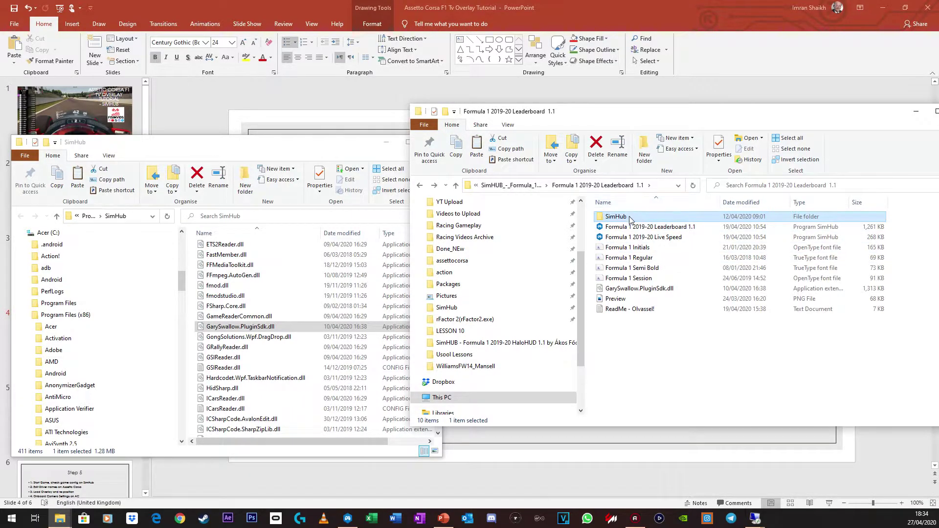
double_click(625, 215)
- Copy the DashTemplates folder into C:\Program Files (x86)\SimHub
right_click(619, 218)
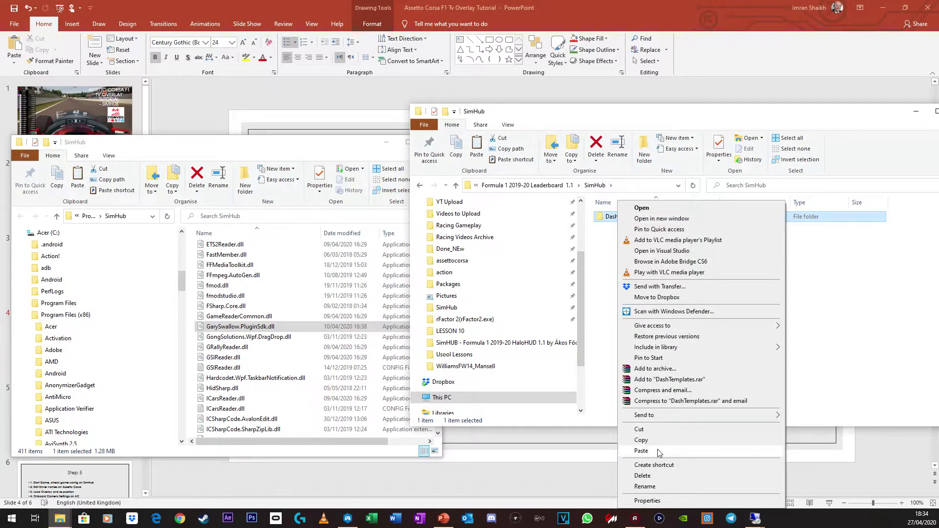
click(645, 440)
click(289, 278)
scroll(299, 275, up, 20)
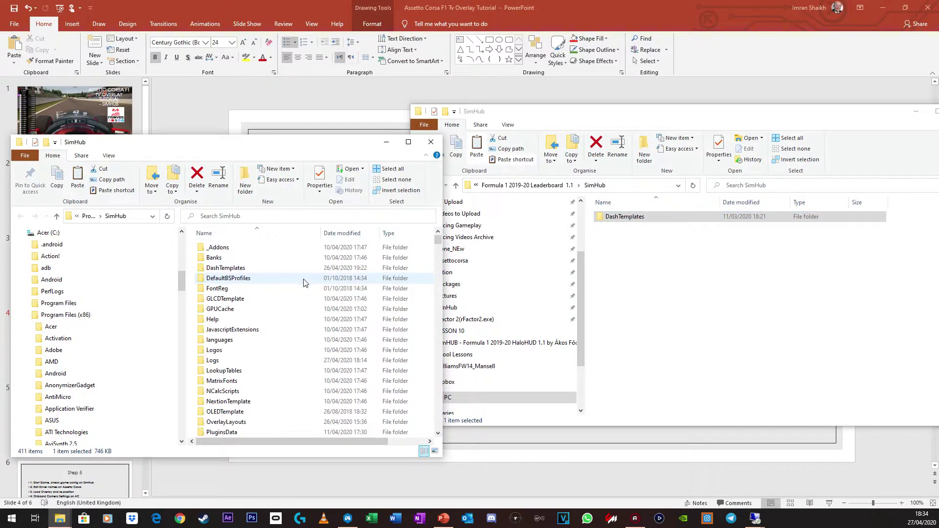
click(331, 330)
right_click(310, 324)
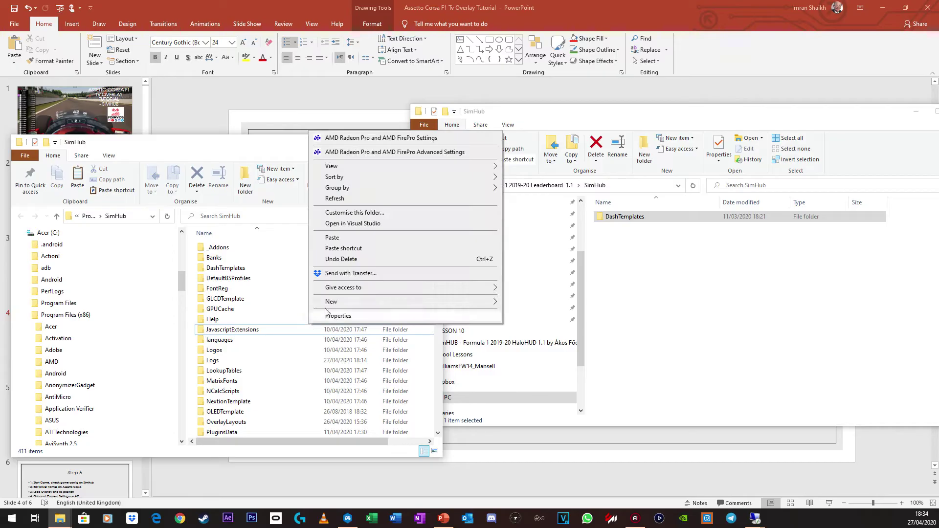
click(355, 240)
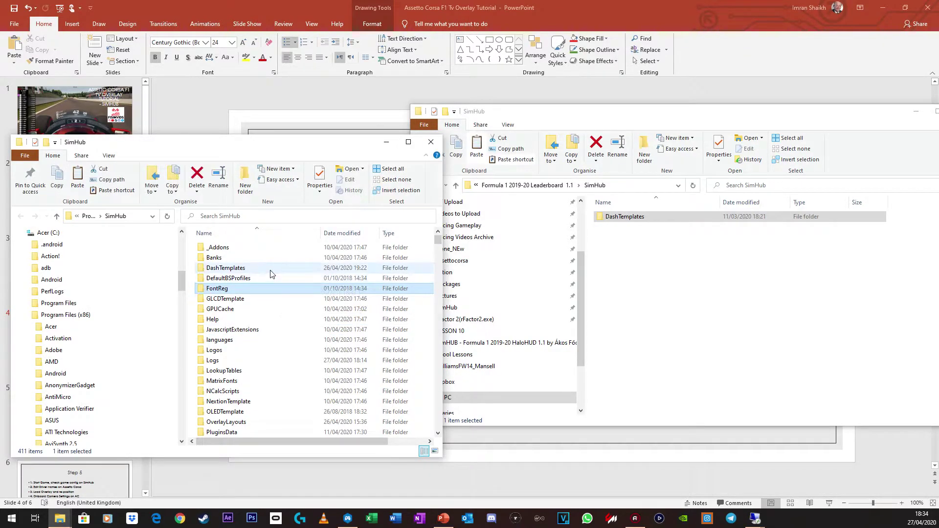
click(685, 274)
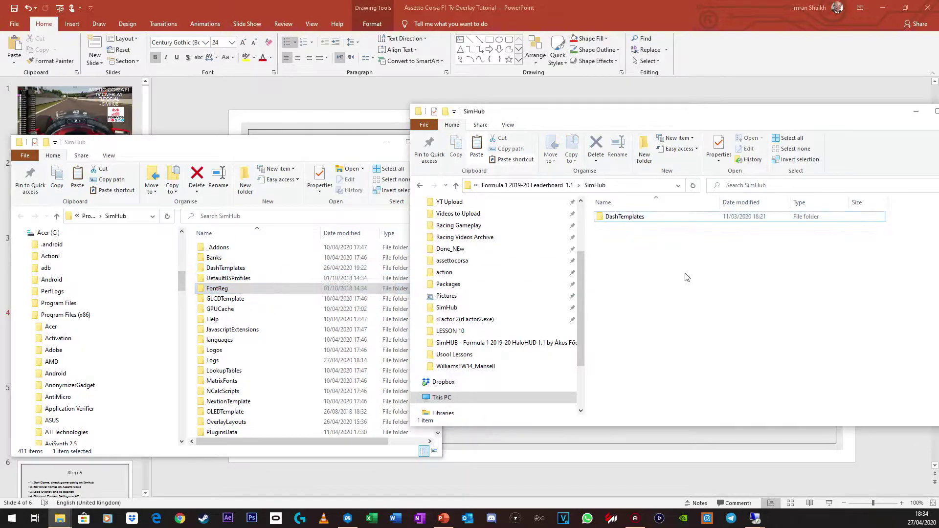
click(526, 185)
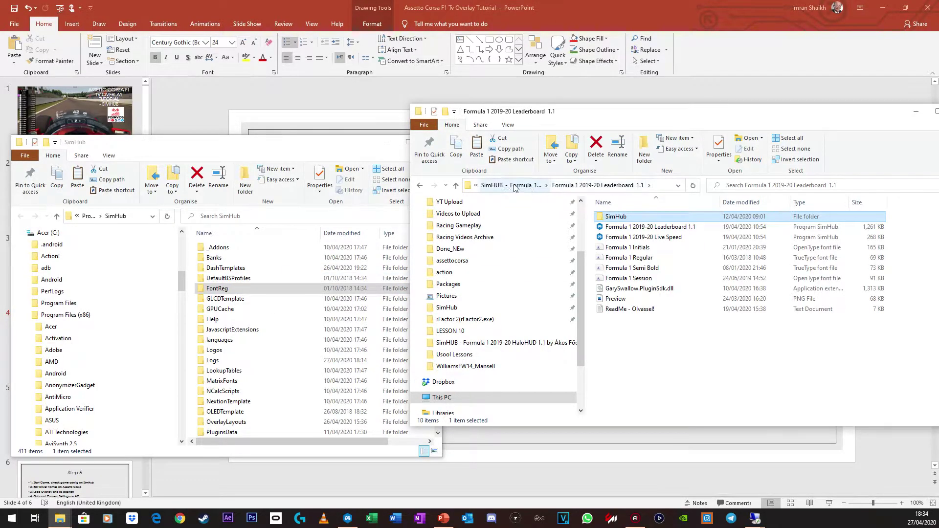
- Open the Formula 1 2019-20 HaloHUD 1.1 folder and inspect its Formula 1 Regular and Initials fonts
click(509, 189)
click(501, 186)
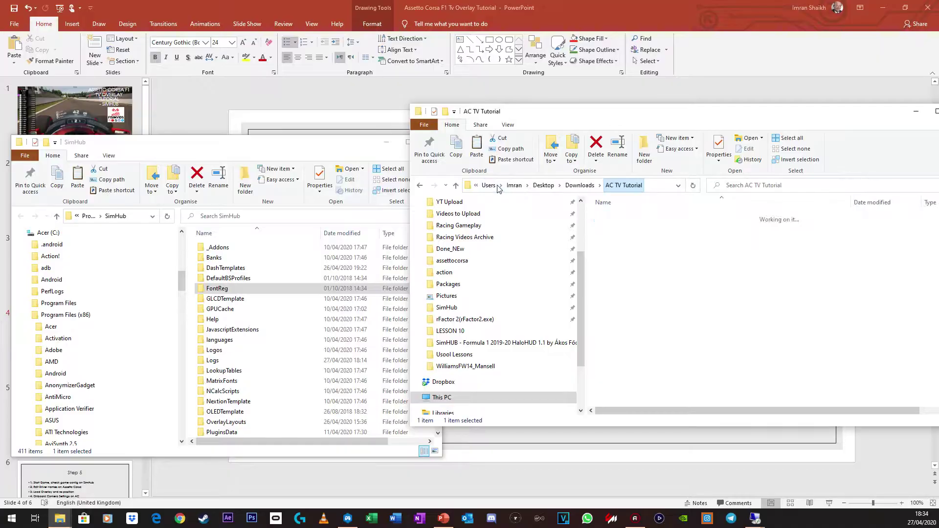
double_click(658, 238)
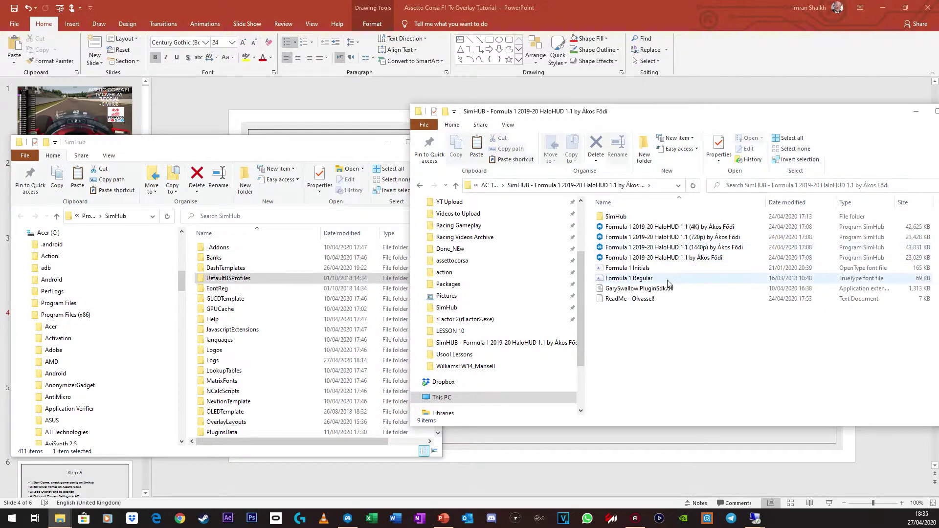
click(667, 281)
ctrl+click(648, 269)
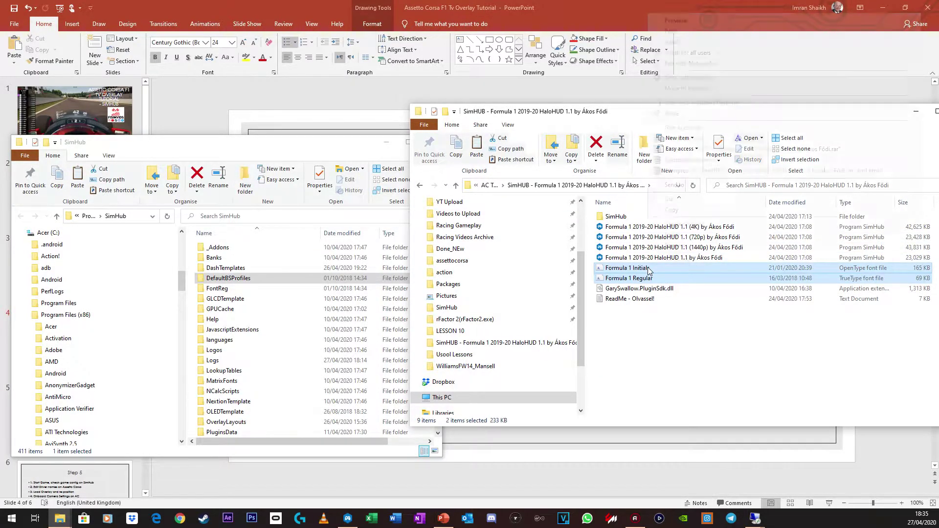
right_click(649, 269)
click(674, 353)
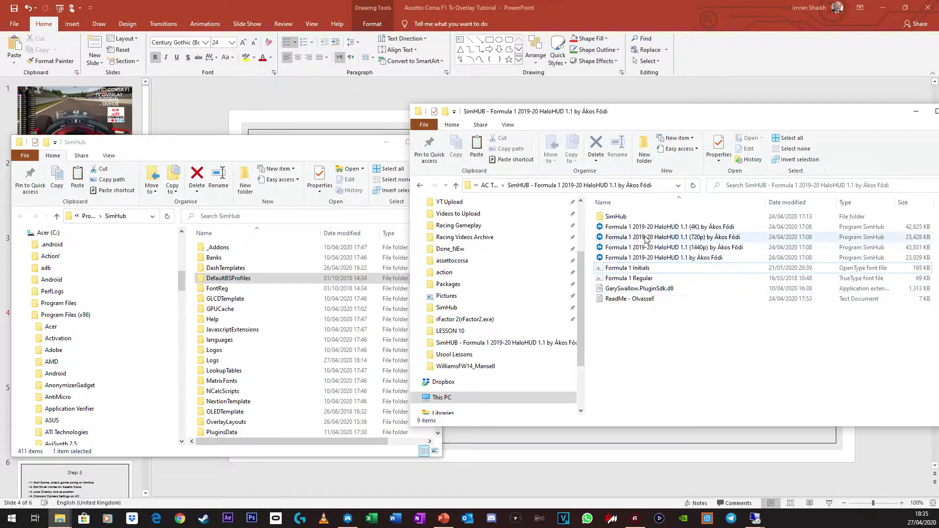
- Browse the HaloHUD SimHub\DashTemplates\GS - Options folders and plugin, then return to AC TV Tutorial
double_click(622, 217)
double_click(632, 218)
double_click(632, 218)
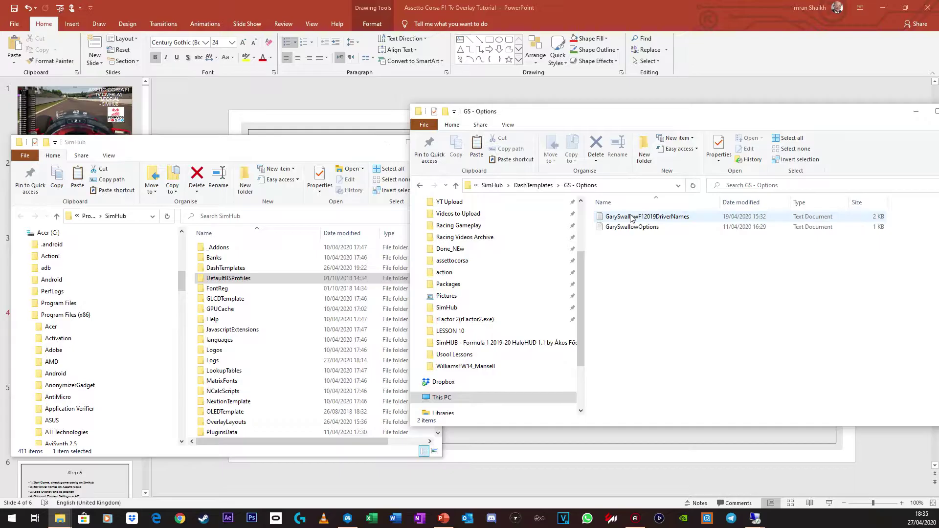
key(alt+Left)
key(alt+Left)
key(alt+Left)
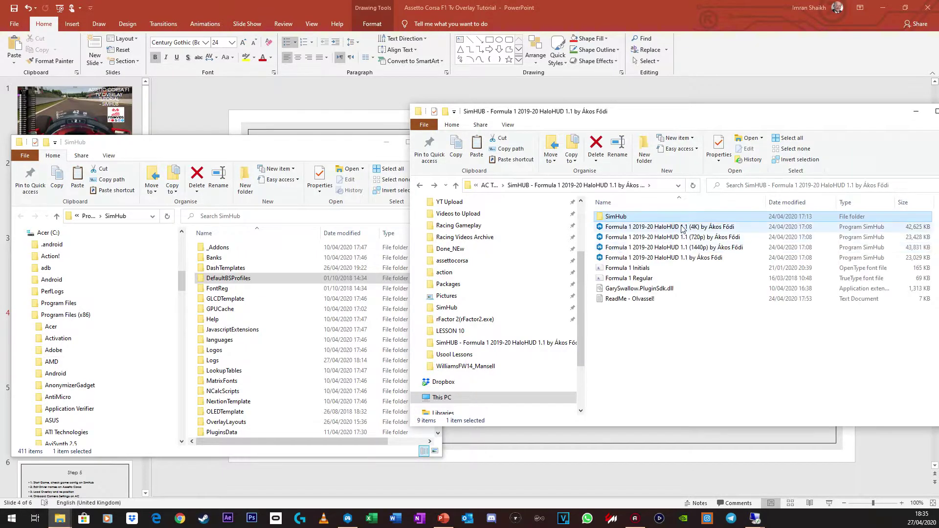
click(668, 289)
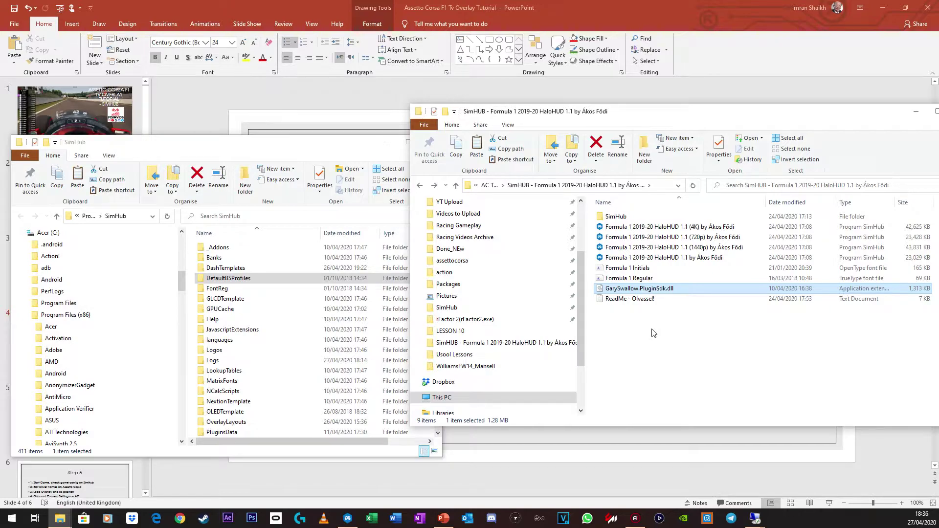
click(488, 188)
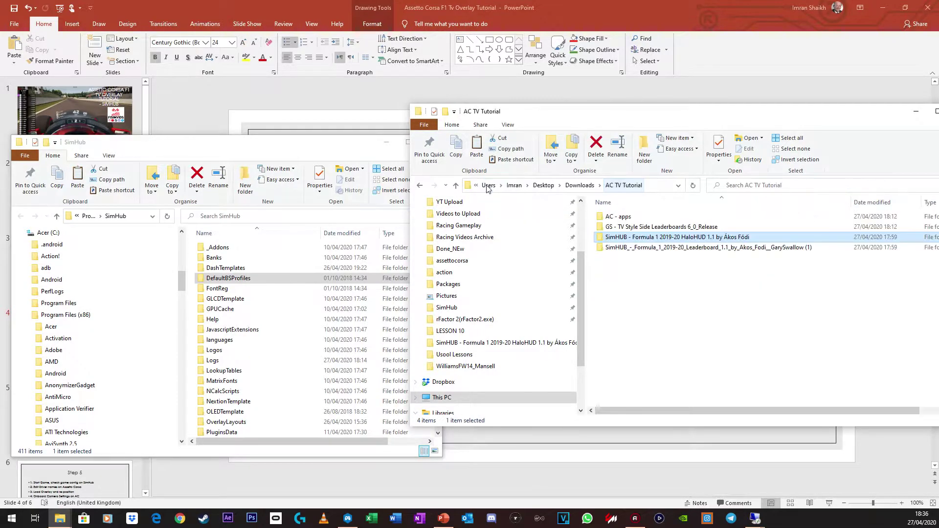
- Show the Step 3 slide and highlight its two download links
click(525, 18)
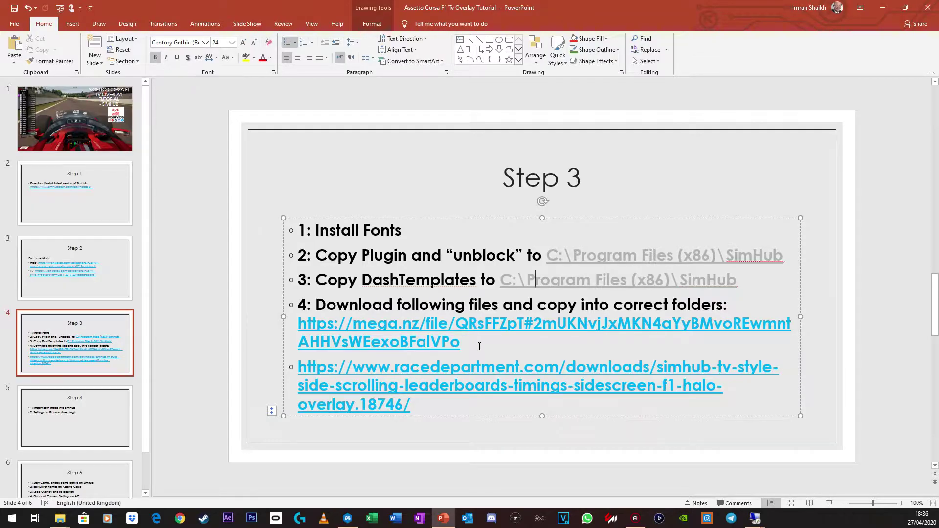
drag(438, 406, 298, 322)
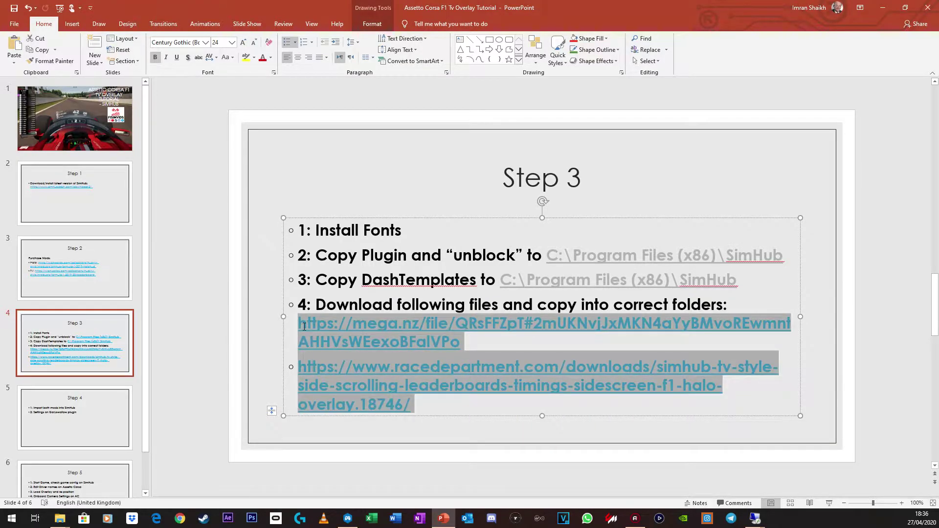
click(492, 347)
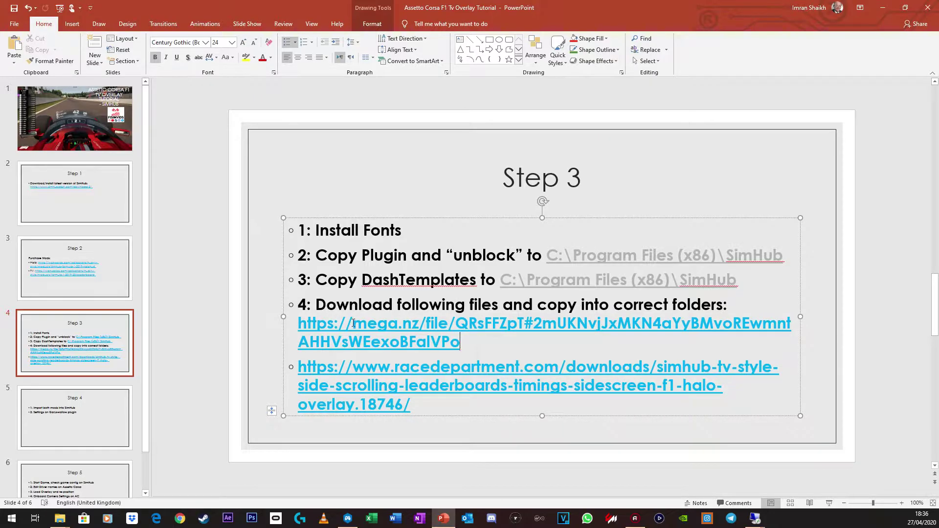
mouse_move(66, 523)
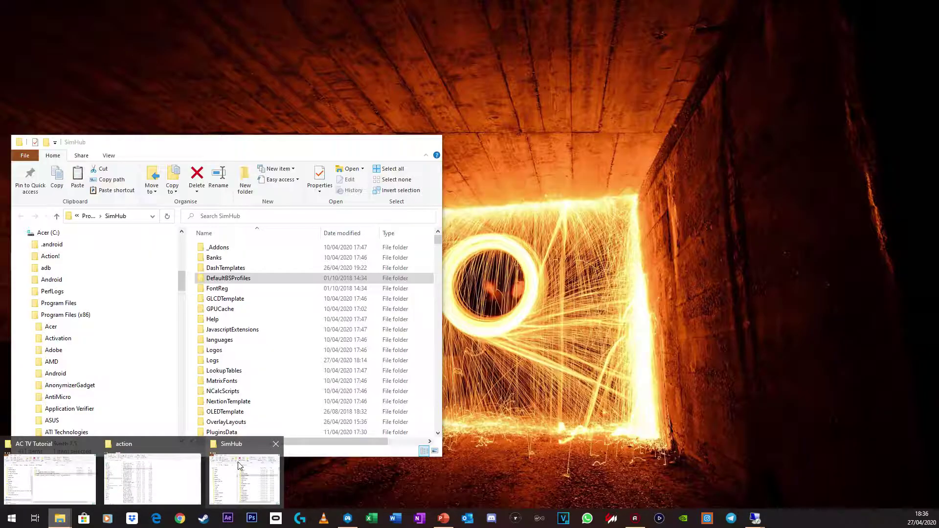
click(49, 478)
- Copy the AC - apps folder's apps folder into assettocorsa, replacing same-named files
double_click(562, 230)
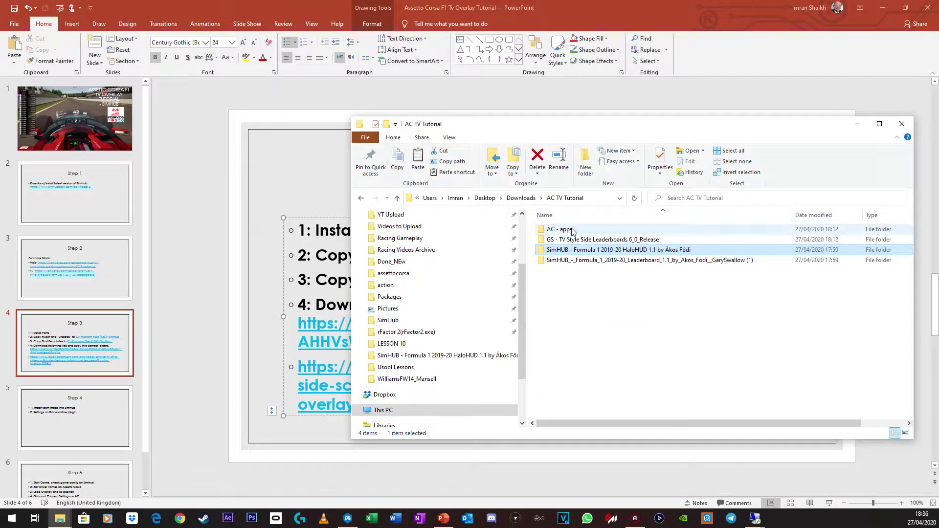
double_click(567, 233)
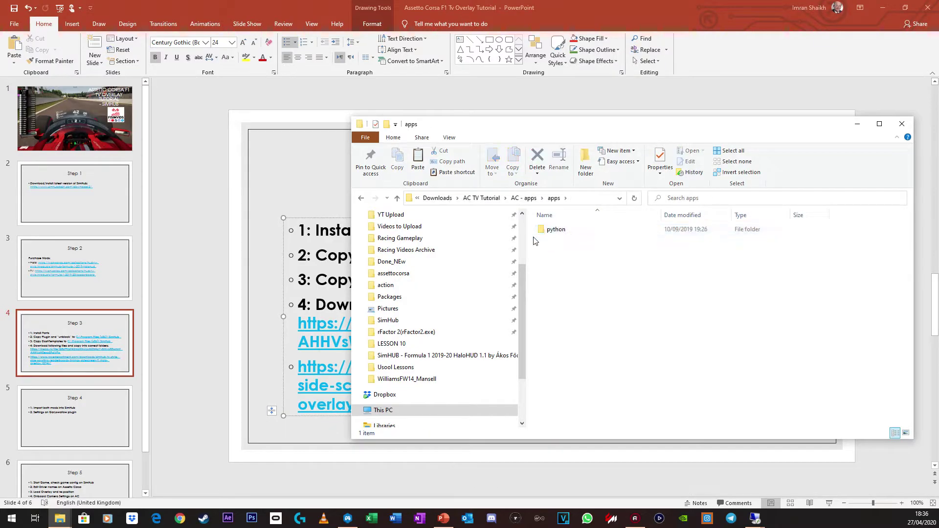
click(361, 200)
right_click(559, 231)
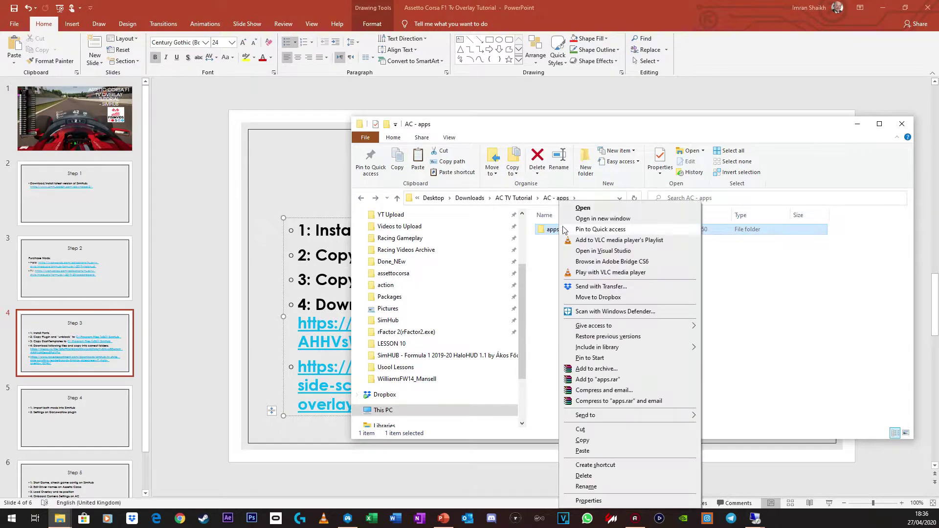
click(609, 443)
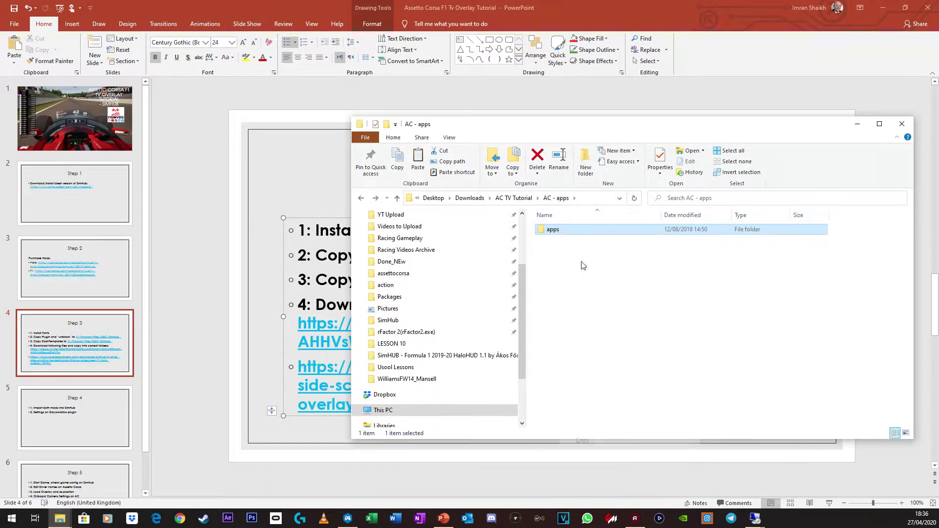
click(415, 279)
right_click(746, 249)
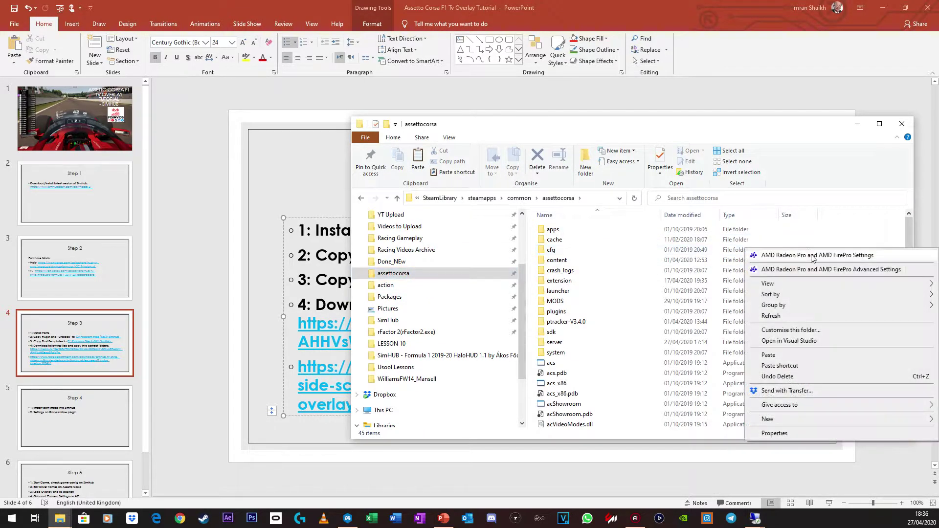
click(770, 355)
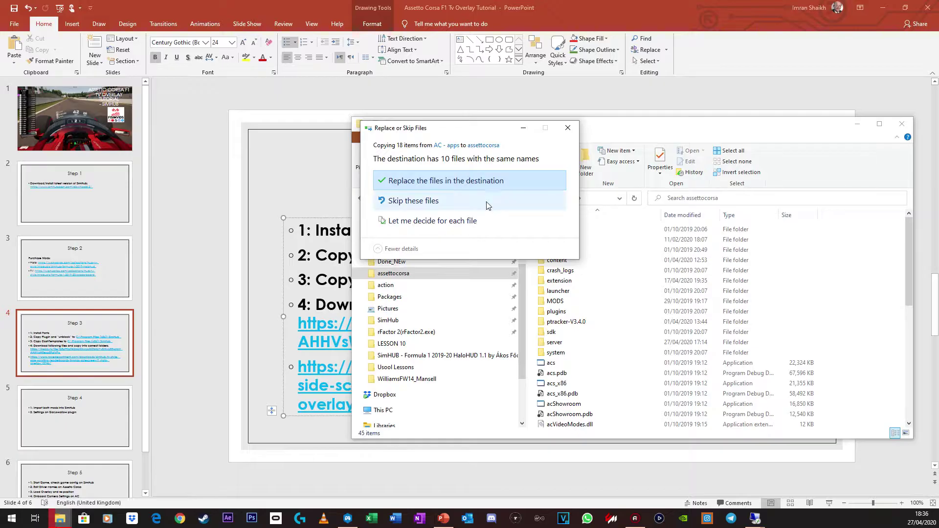
click(414, 201)
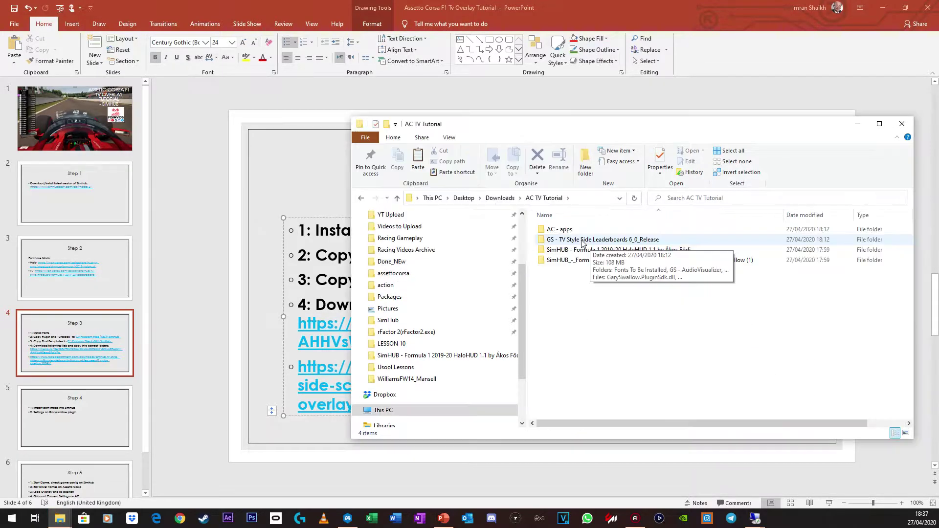
double_click(562, 245)
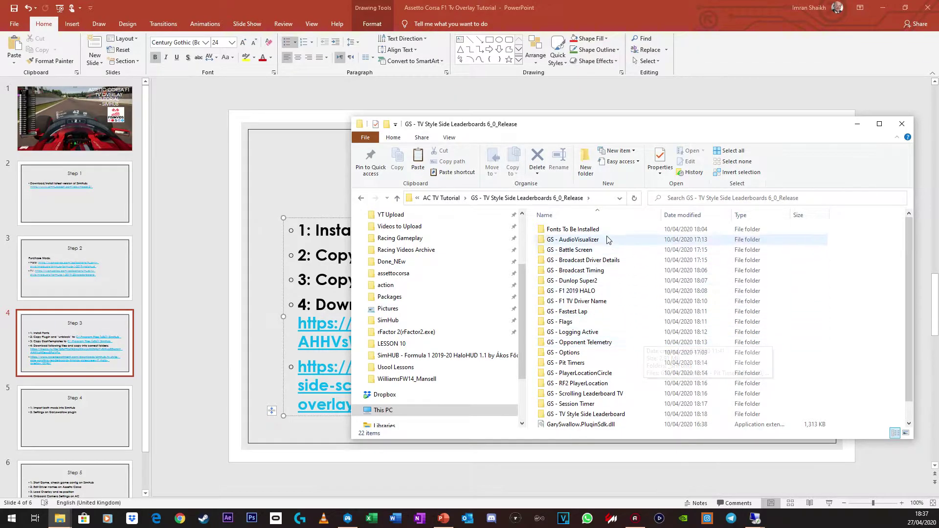
- Select all fonts in the Fonts To Be Installed folder for installation
double_click(605, 235)
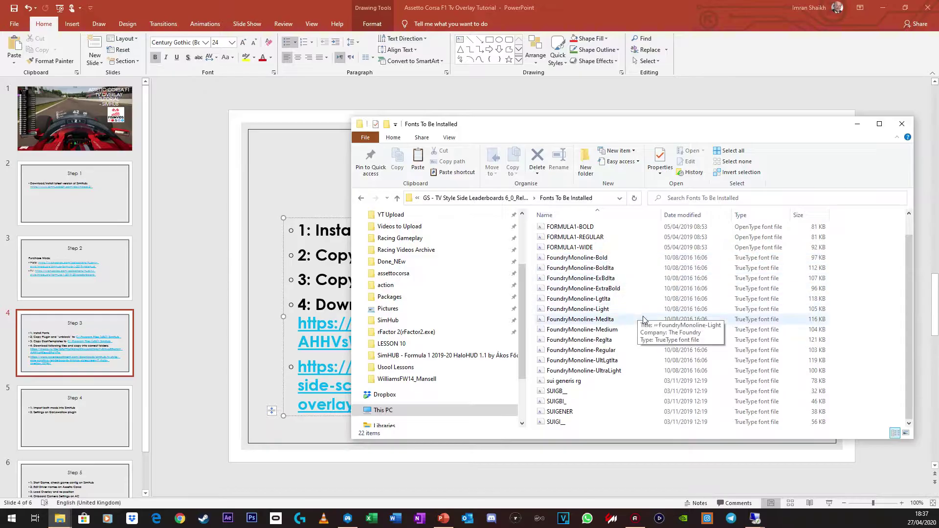
key(ctrl+a)
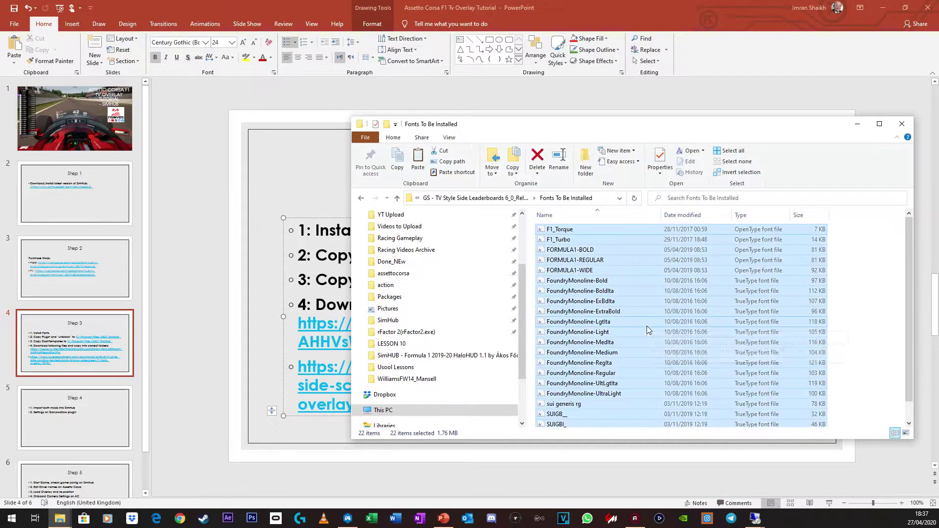
right_click(596, 304)
click(500, 198)
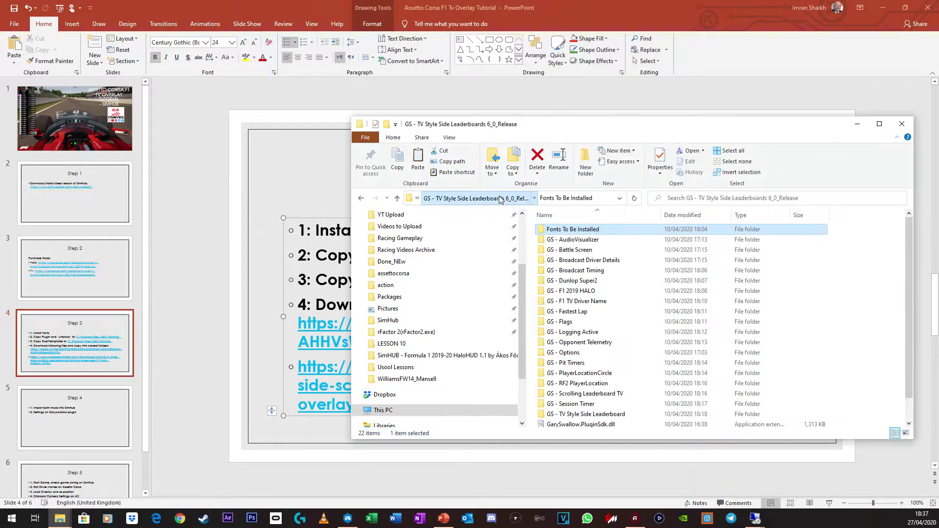
scroll(592, 293, down, 1)
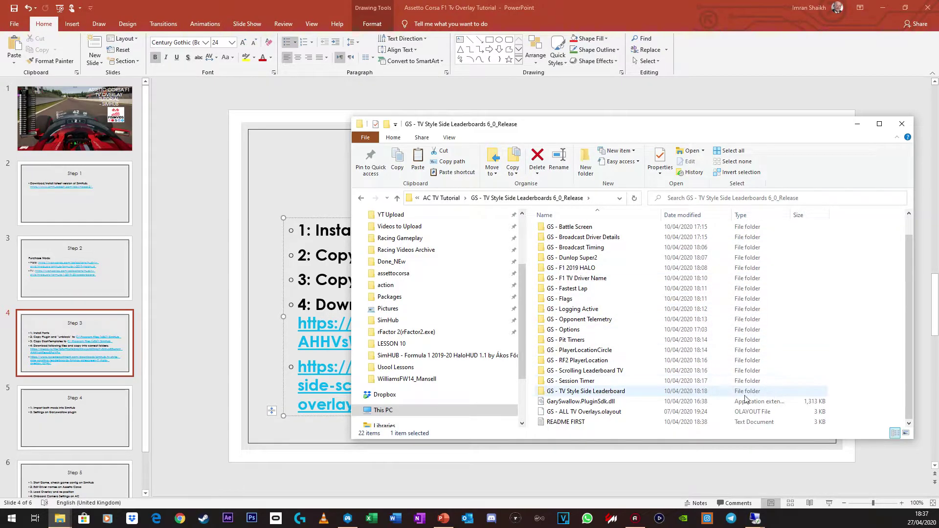
- Copy the GS leaderboard overlay folders into SimHub's DashTemplates folder, then close Explorer
click(593, 402)
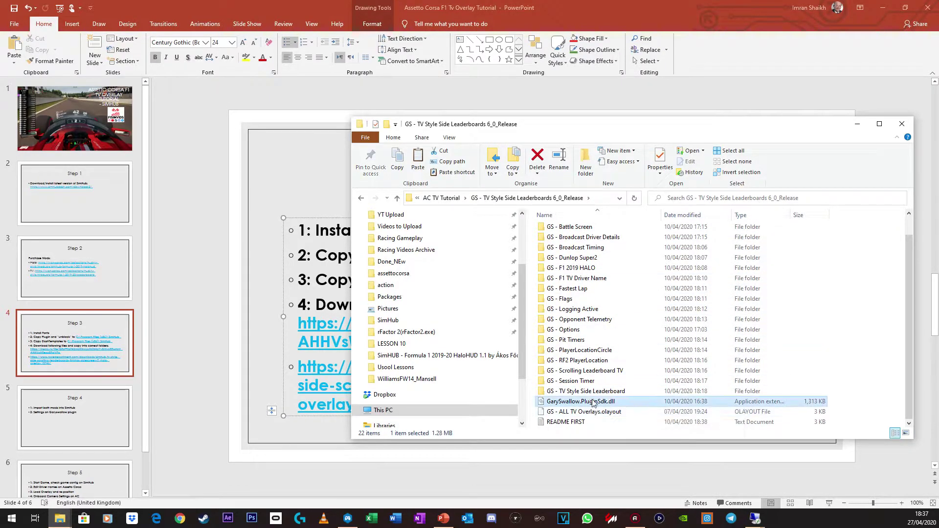
drag(874, 390, 598, 243)
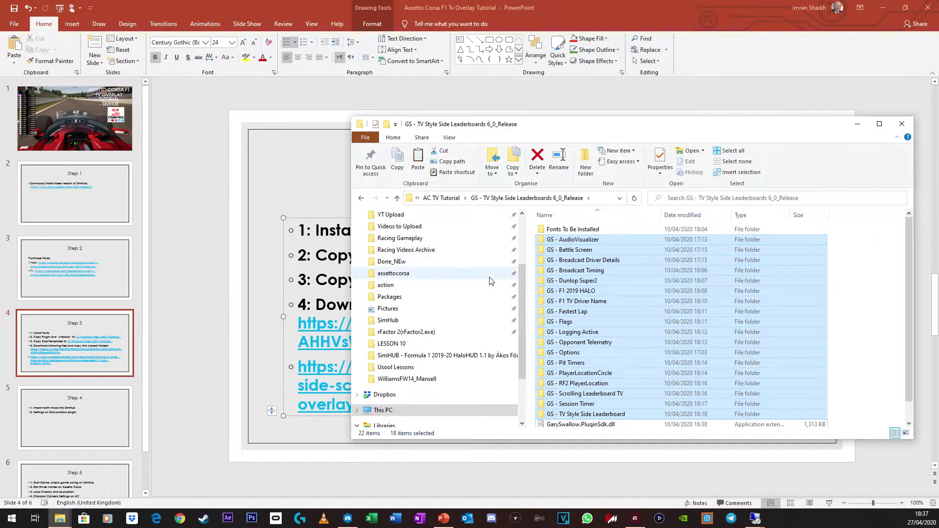
scroll(458, 344, up, 3)
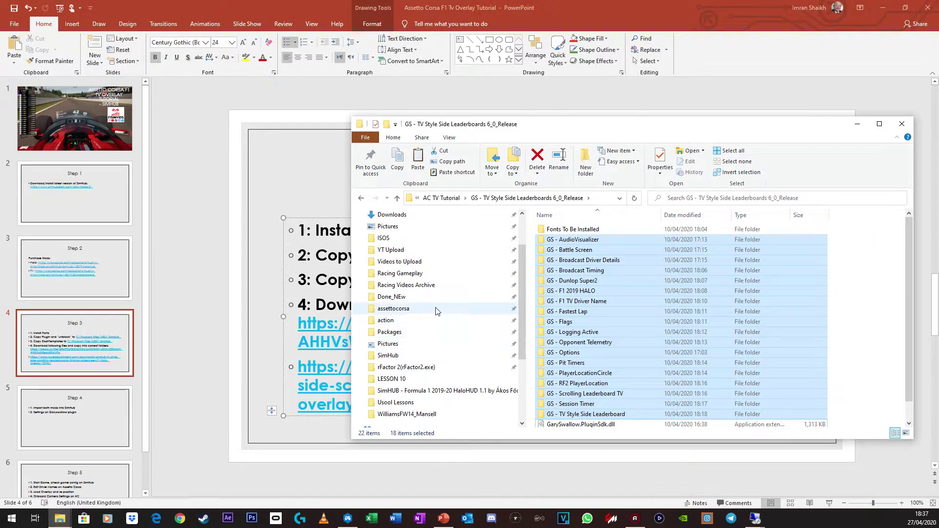
click(405, 355)
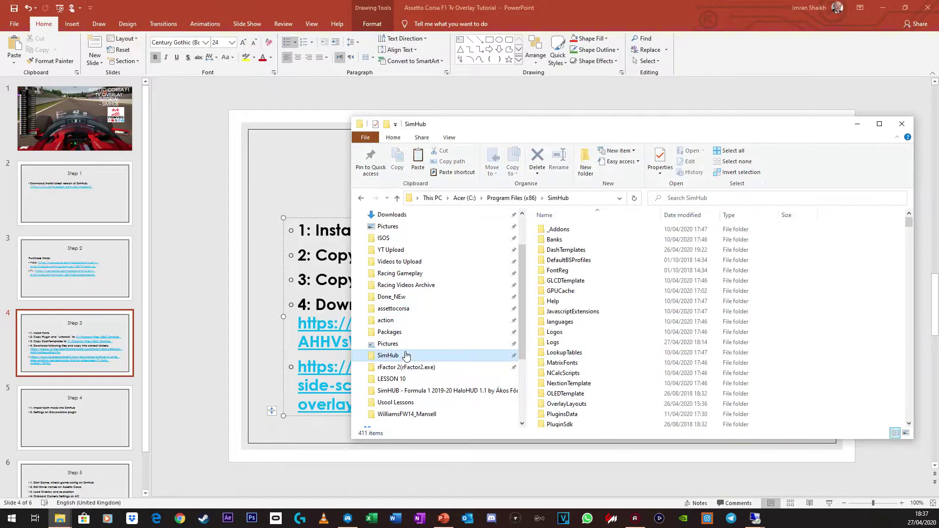
double_click(607, 250)
scroll(719, 302, down, 5)
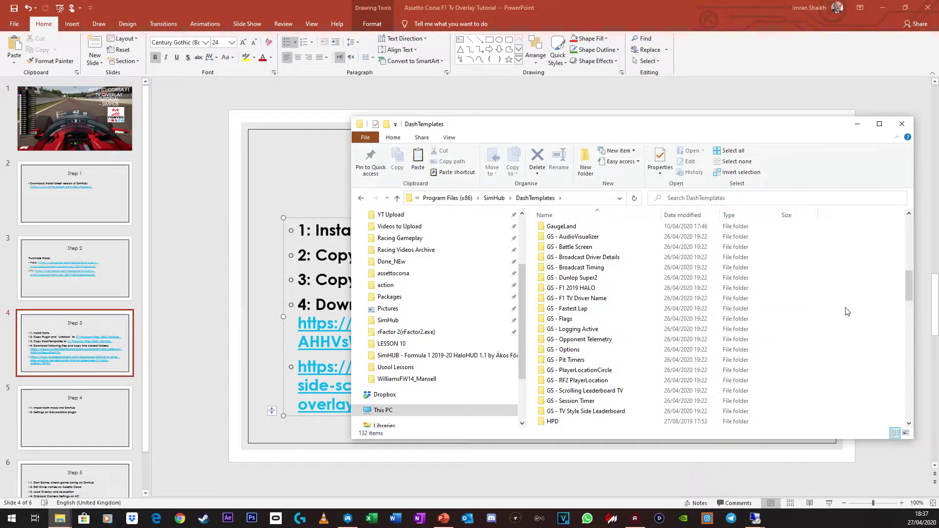
click(902, 124)
scroll(411, 329, down, 2)
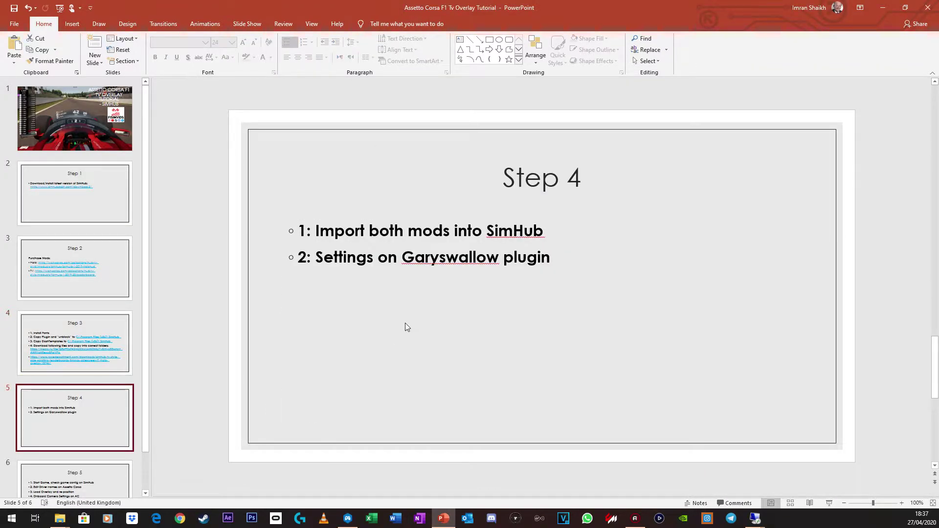
- Import the Formula 1 2020 Leaderboard 1.1 dashboard from its download folder into the SimHub library
mouse_move(59, 518)
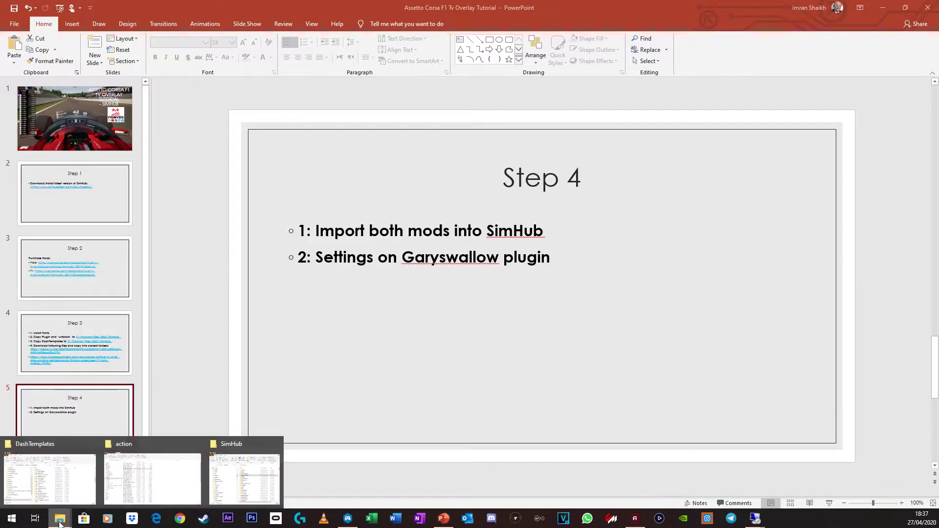
click(66, 489)
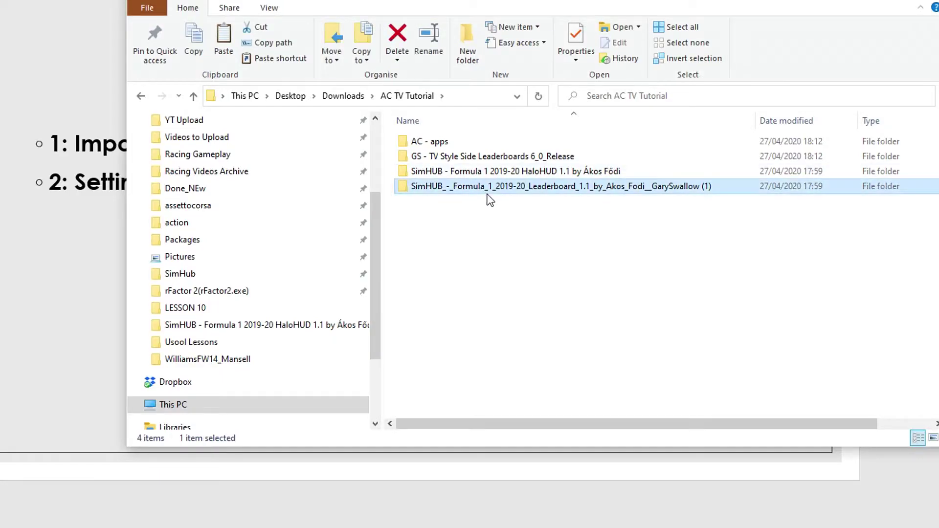
double_click(558, 261)
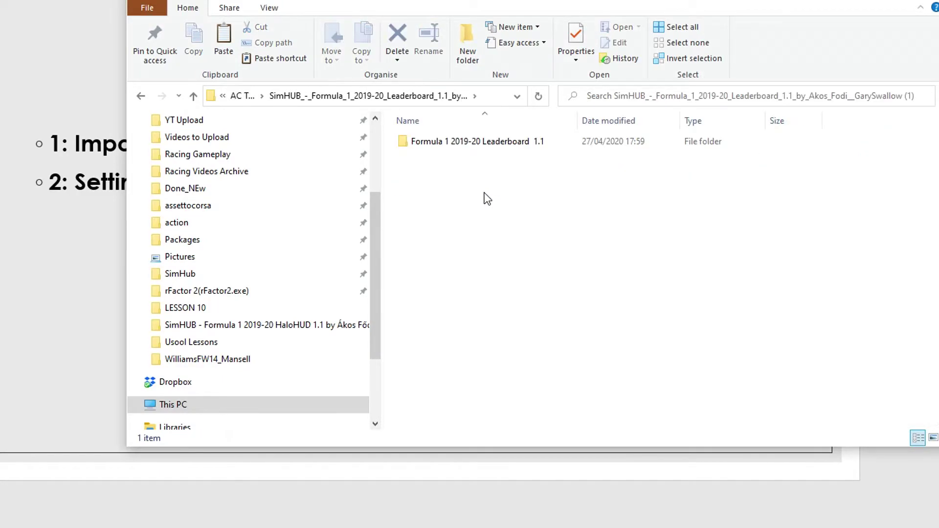
double_click(477, 142)
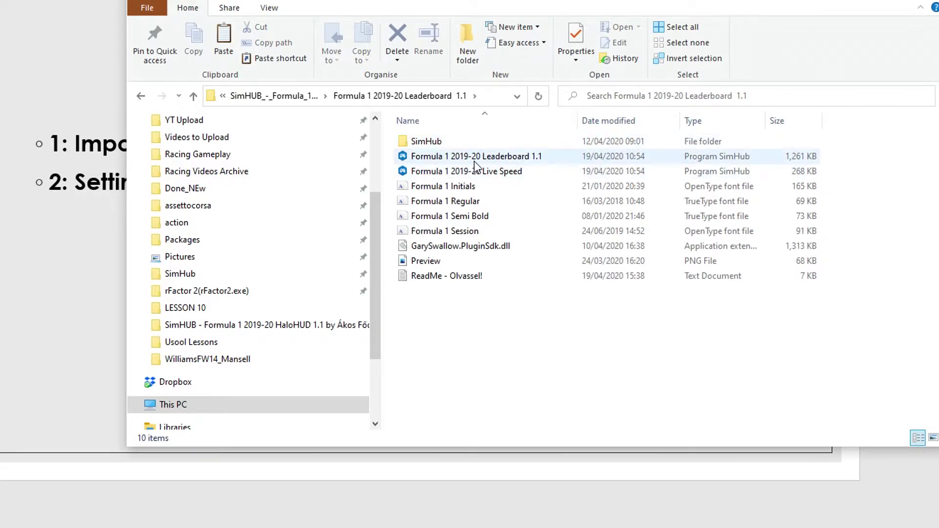
click(474, 159)
click(512, 175)
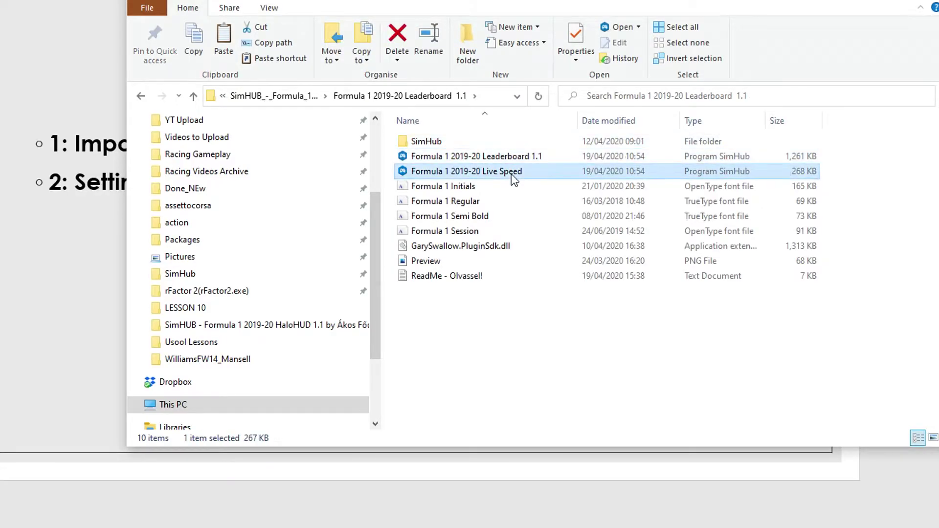
click(494, 157)
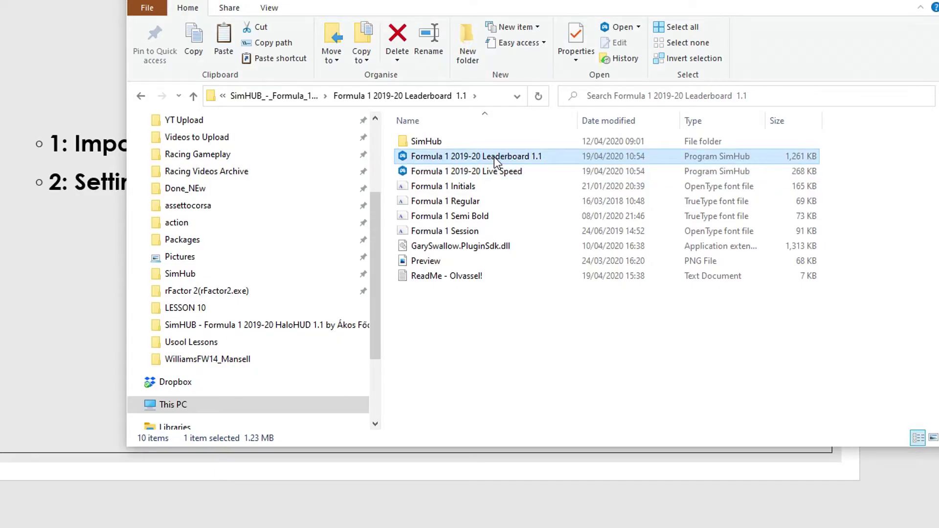
double_click(494, 157)
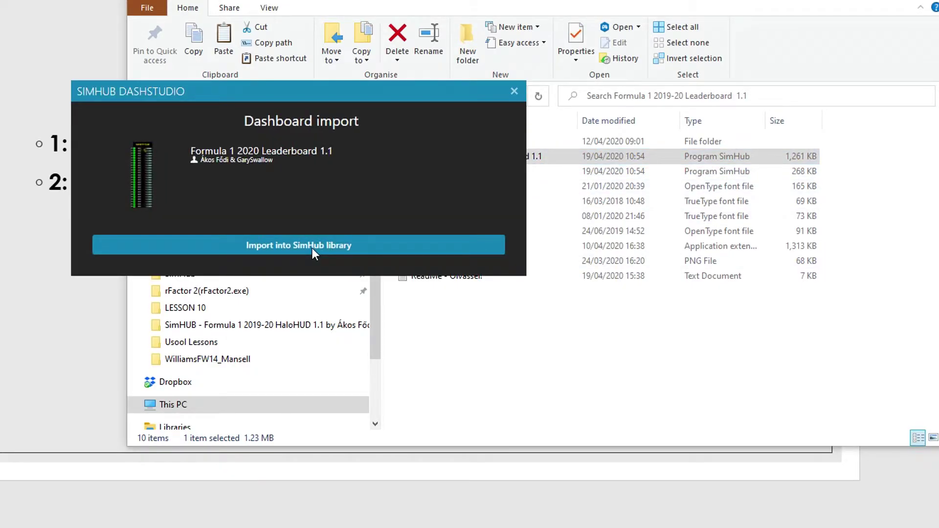
click(515, 91)
- Import the Live Speed dashboard and the 1440p HaloHUD 1.1 dashboard into SimHub
double_click(522, 172)
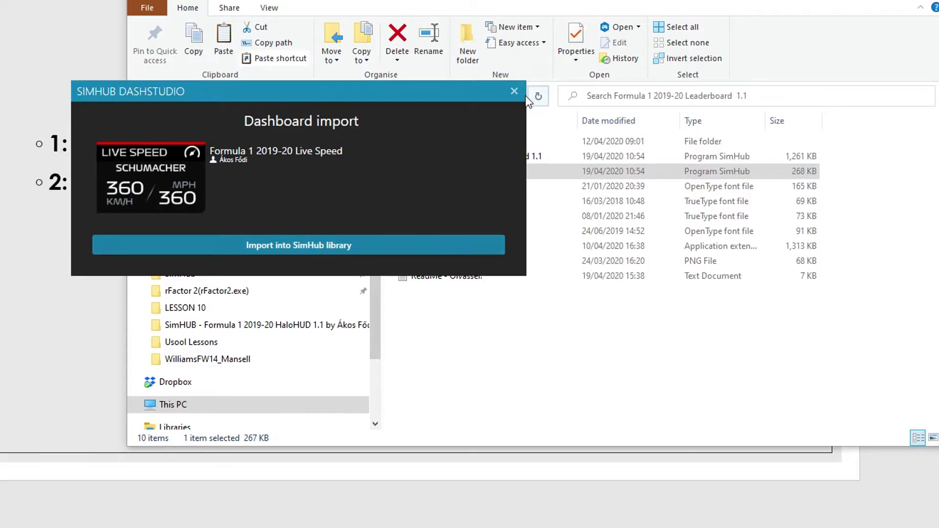
click(515, 91)
click(327, 98)
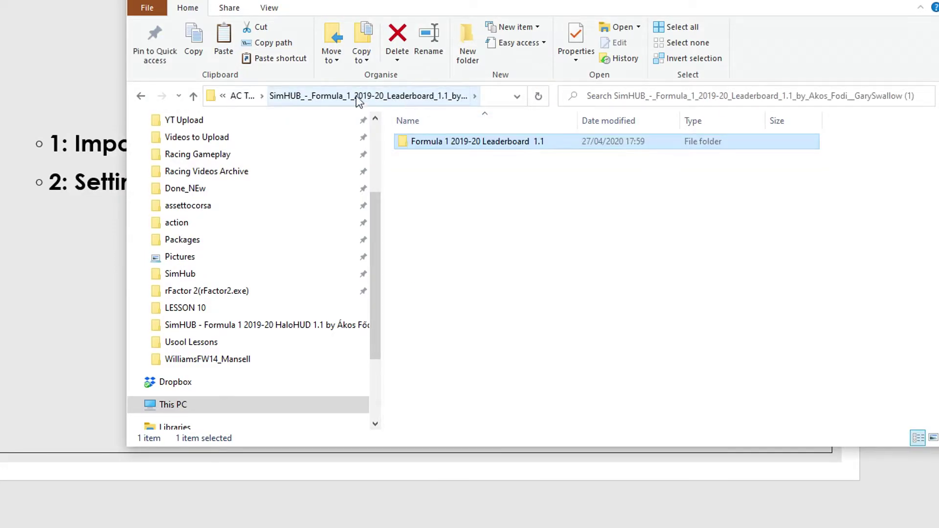
click(243, 97)
double_click(533, 172)
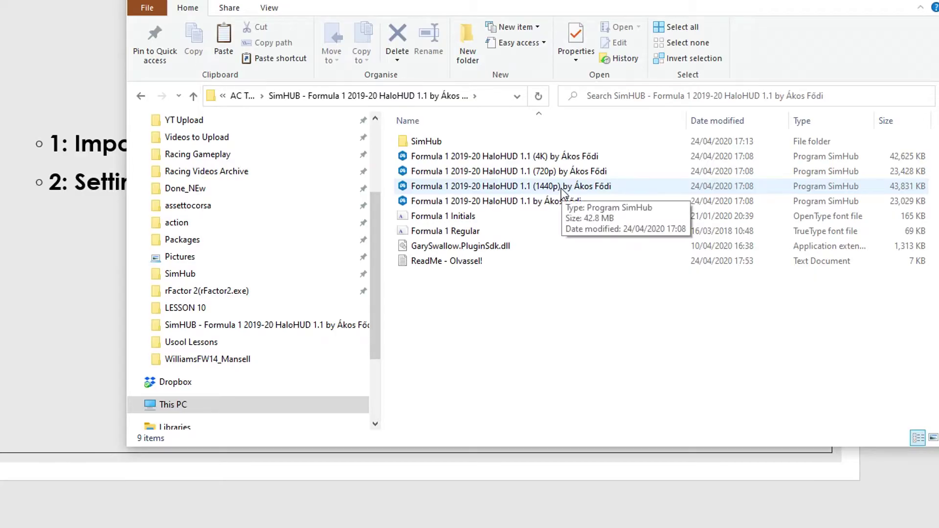
click(525, 187)
double_click(524, 187)
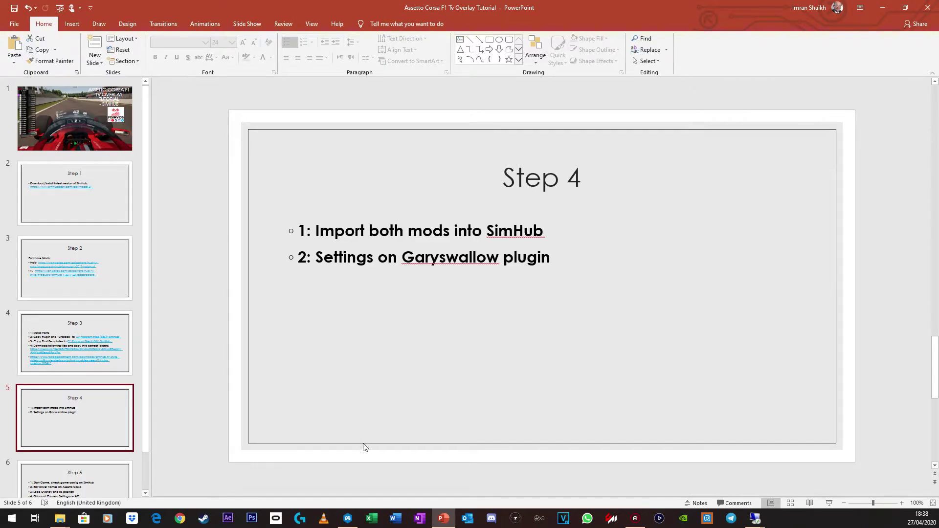
click(348, 520)
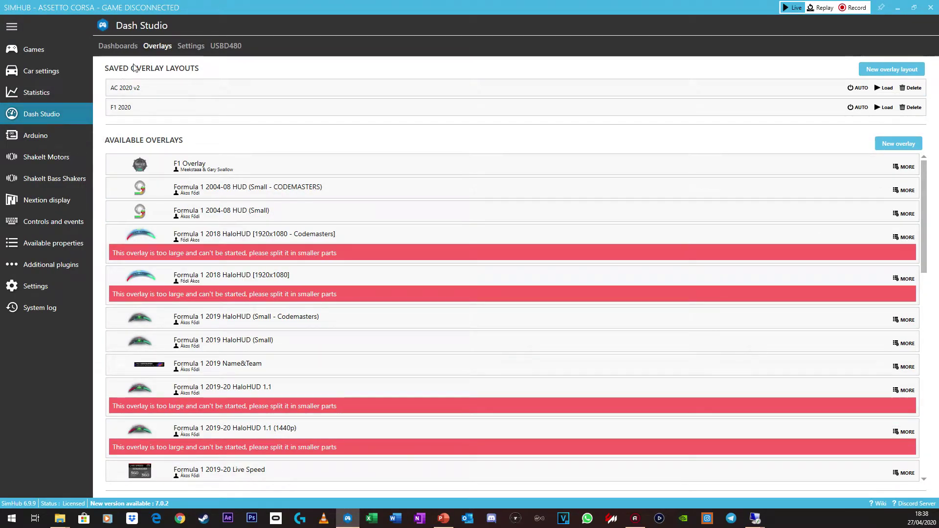
- Scroll Available Overlays to find Formula 1 2020 Leaderboard 1.1 and 2019-20 Live Speed
scroll(264, 225, down, 2)
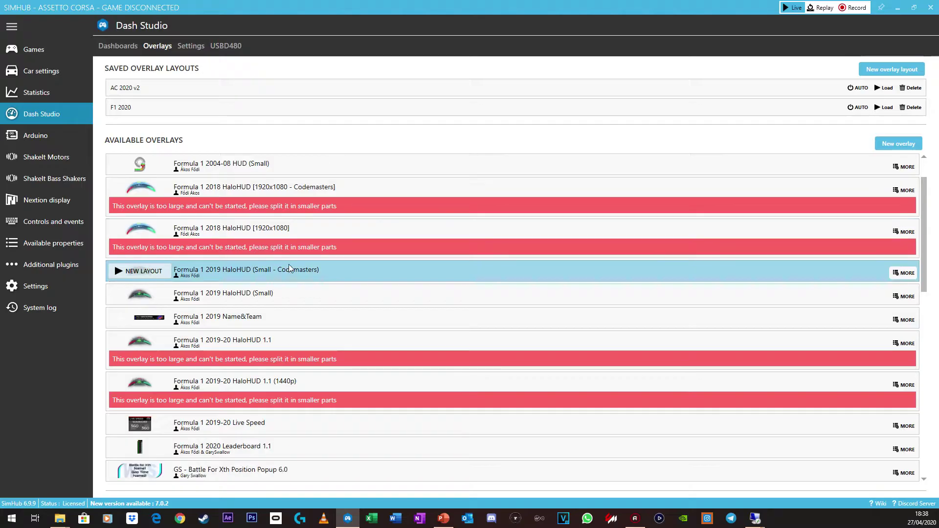
scroll(319, 264, down, 1)
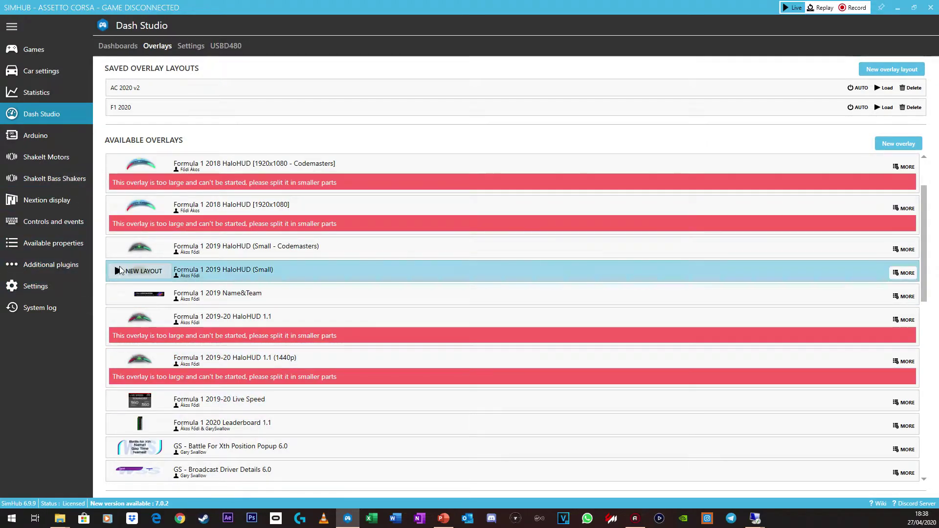
- Browse the Gary Swallow plugin's Director, Theme and Misc options, then return to the Step 5 slide
click(60, 268)
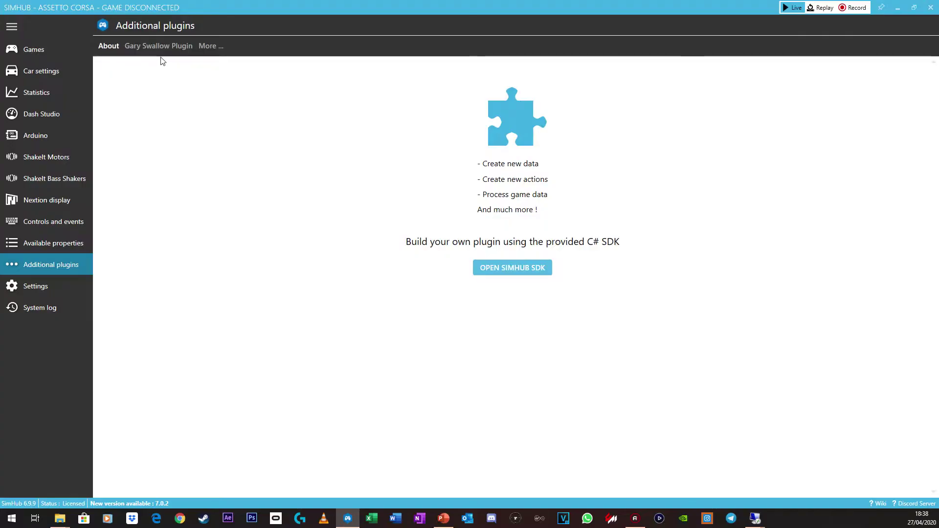
click(153, 48)
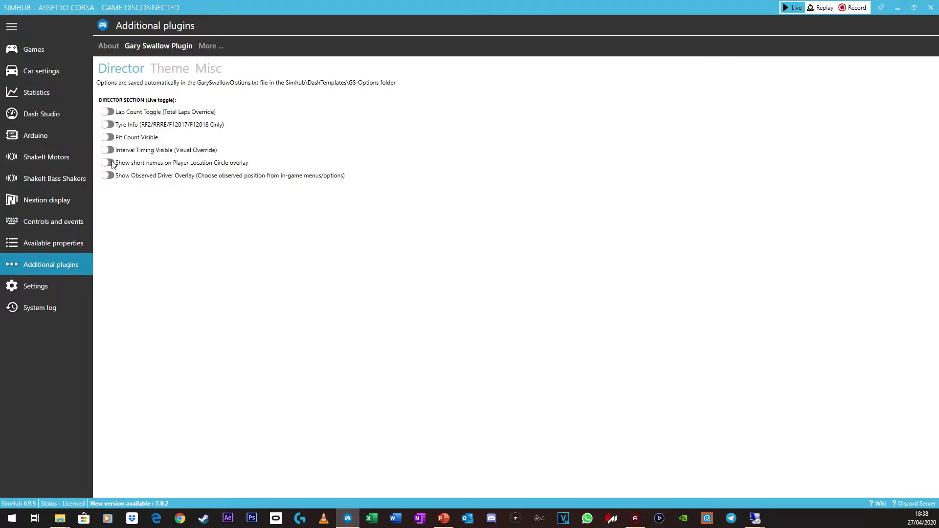
click(162, 71)
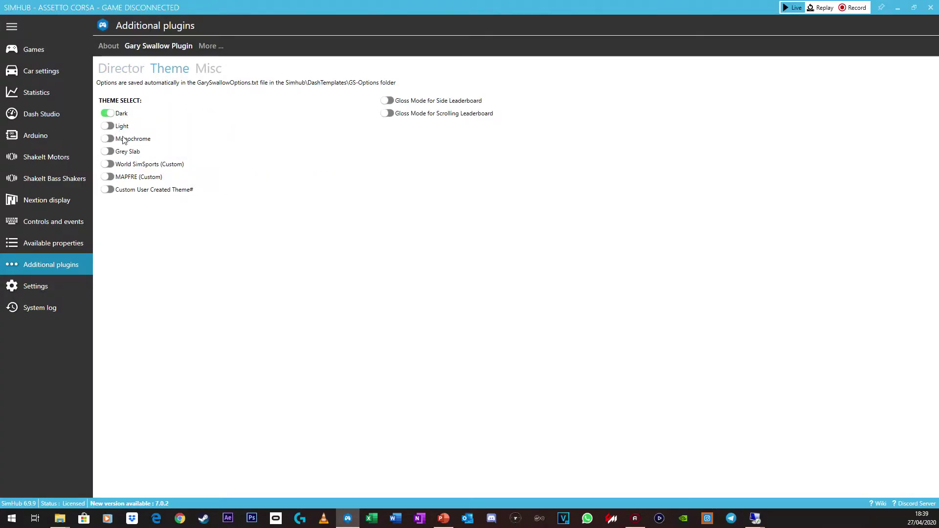
click(205, 69)
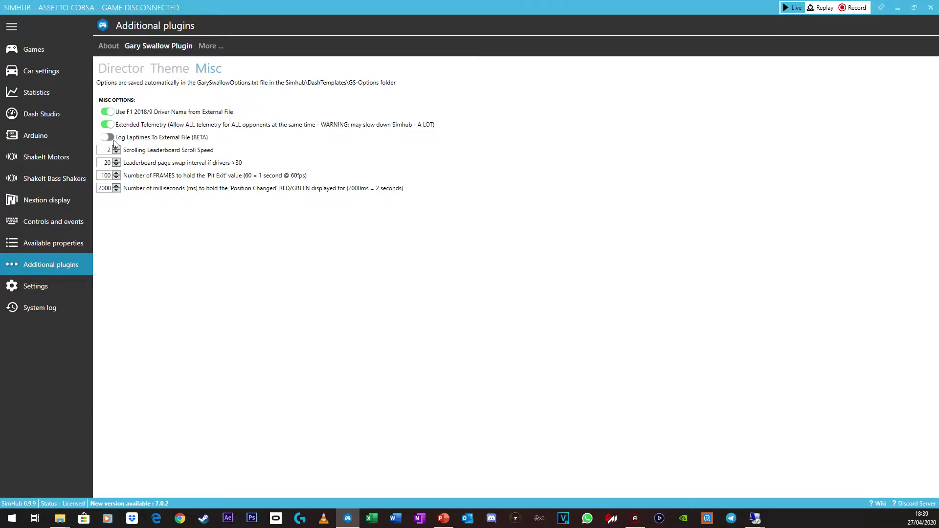
click(206, 47)
click(167, 48)
click(108, 47)
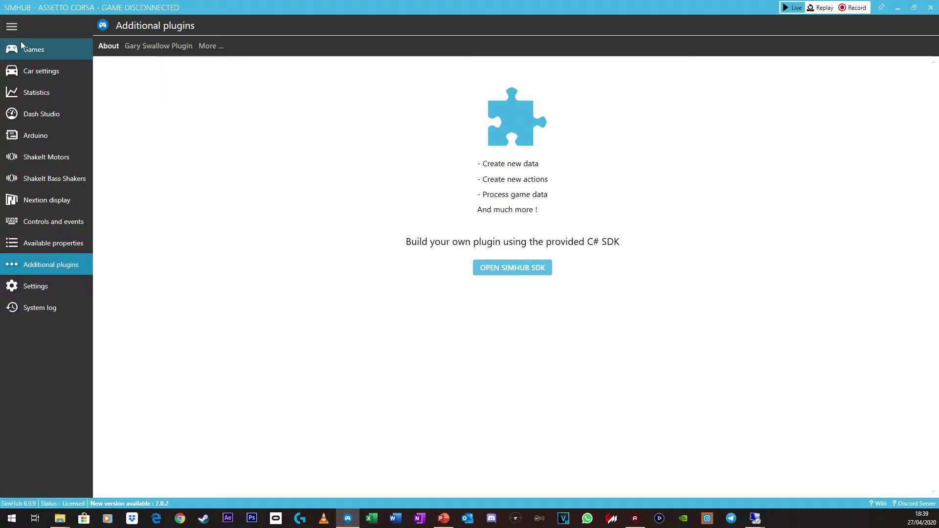
key(alt+Tab)
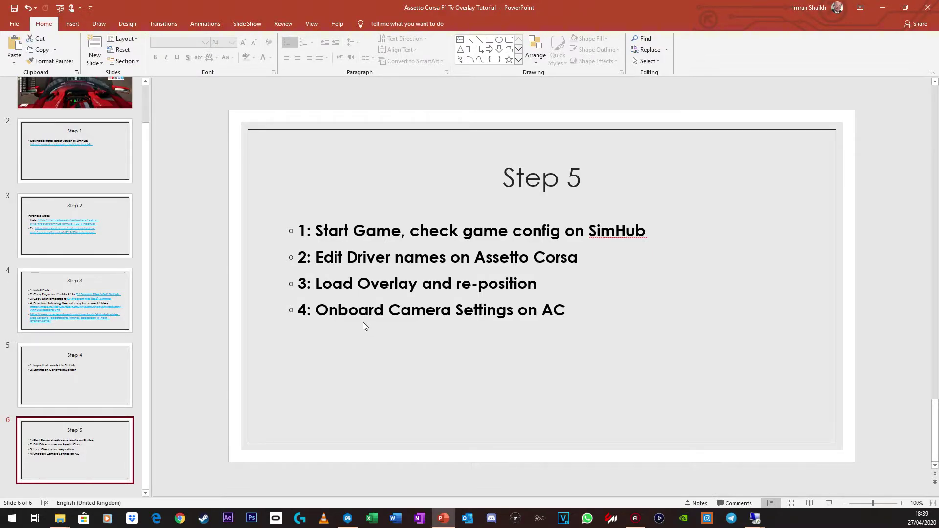
- Return Content Manager to the live race setup, minimise it, and bring up SimHub's Games page
click(362, 326)
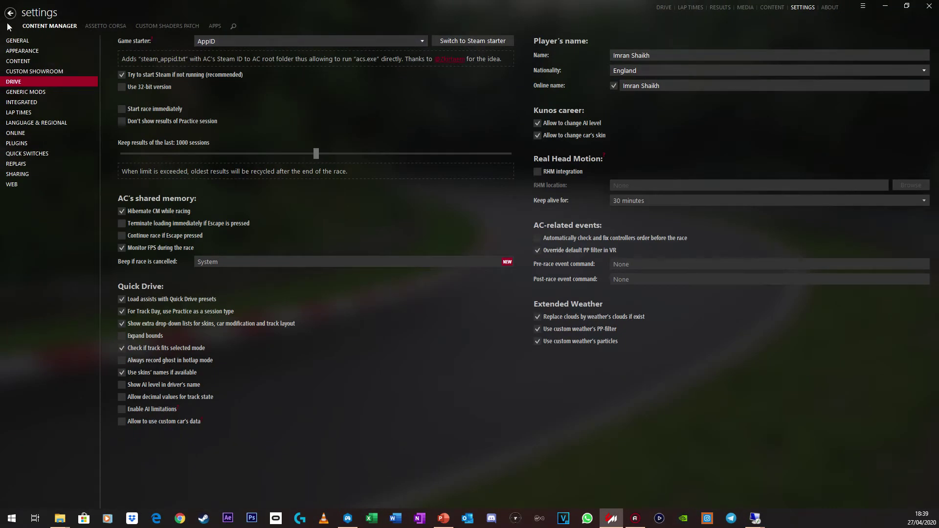
click(9, 17)
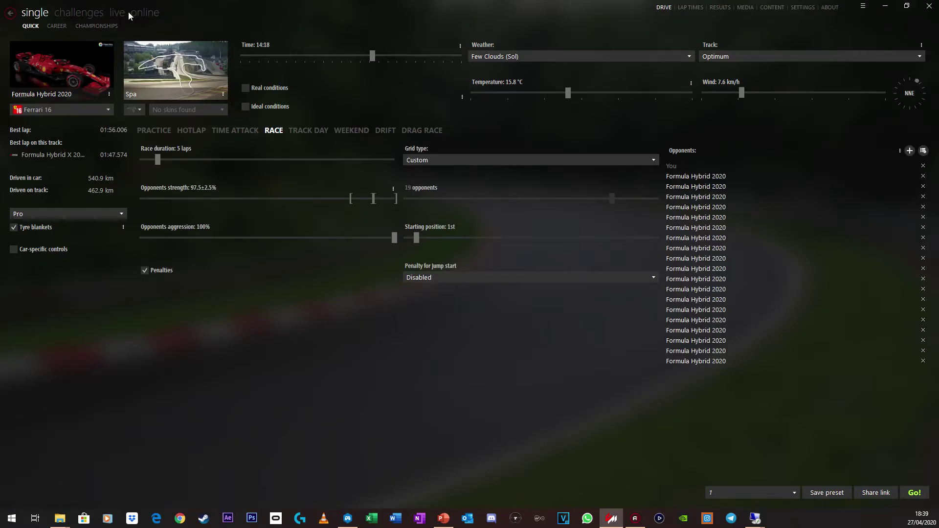
click(115, 20)
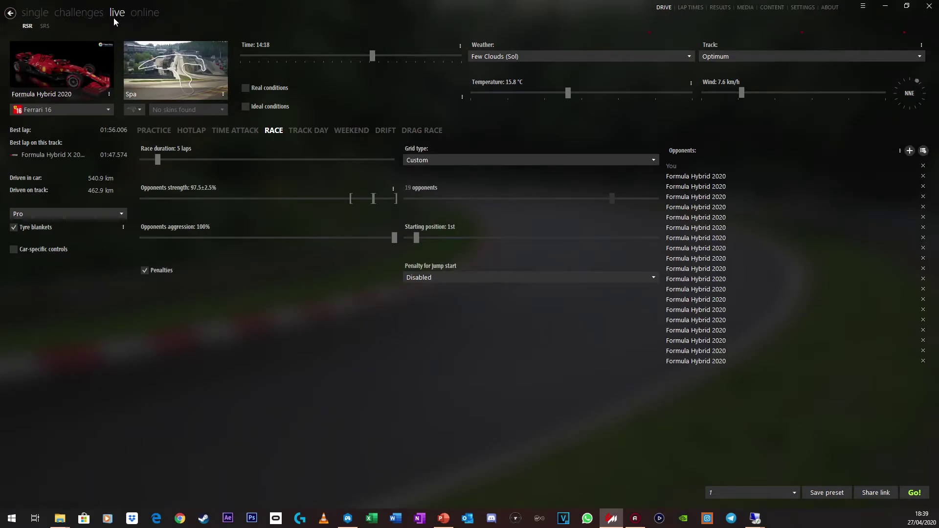
click(886, 8)
click(348, 519)
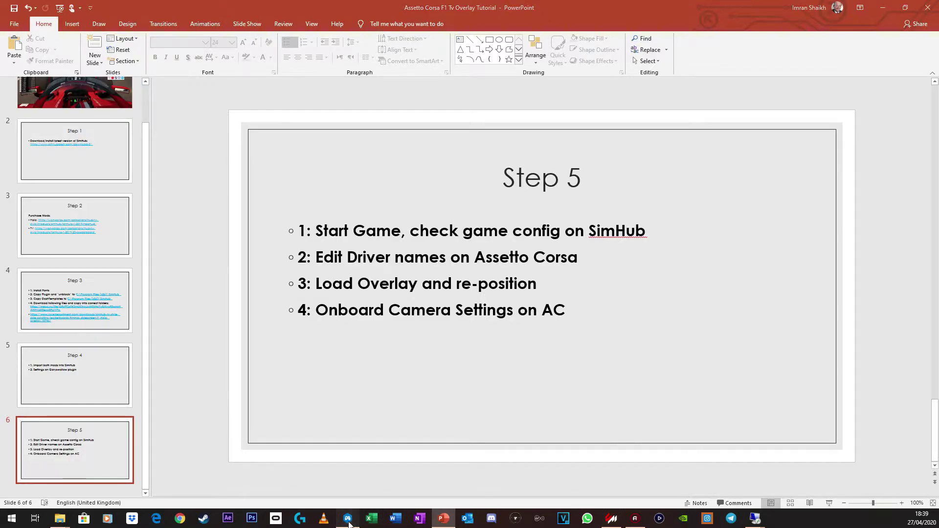
click(36, 54)
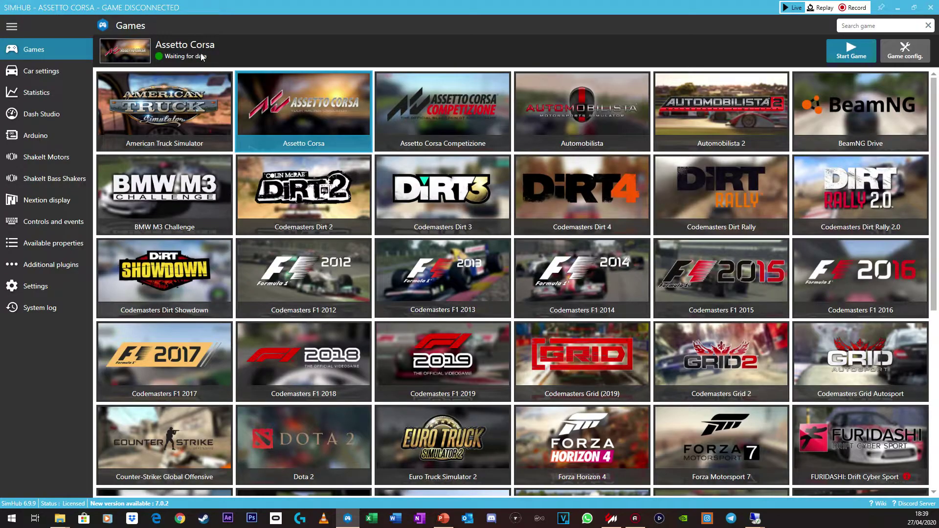
- Confirm Assetto Corsa's game configuration reports it is properly configured, then close the check
click(905, 50)
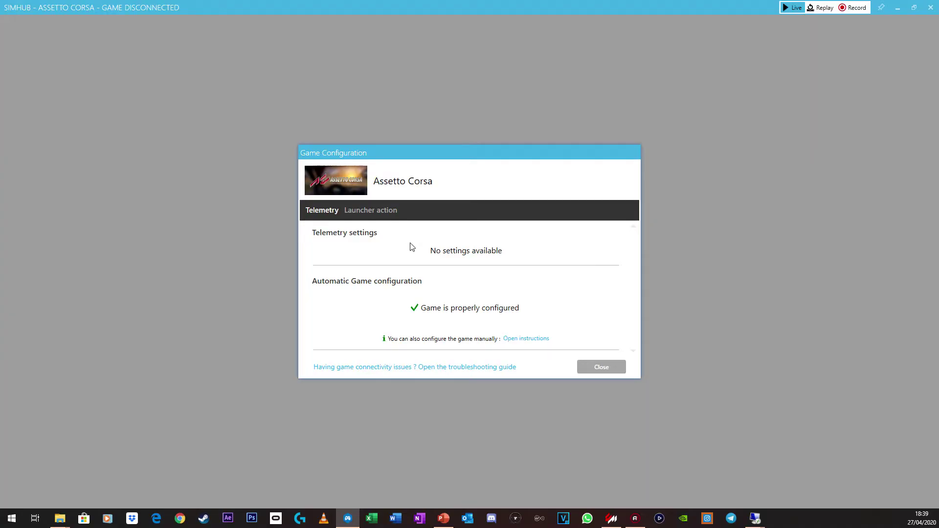
click(613, 369)
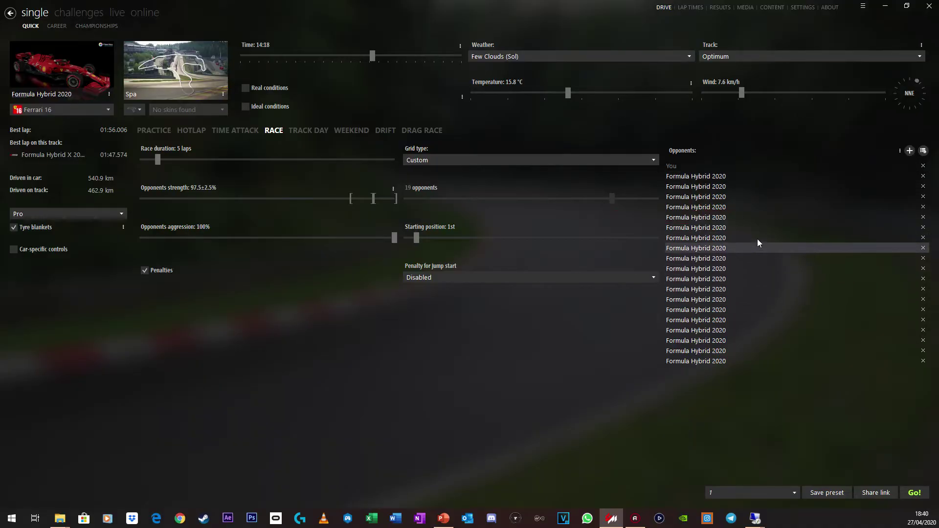
click(924, 152)
scroll(435, 264, down, 2)
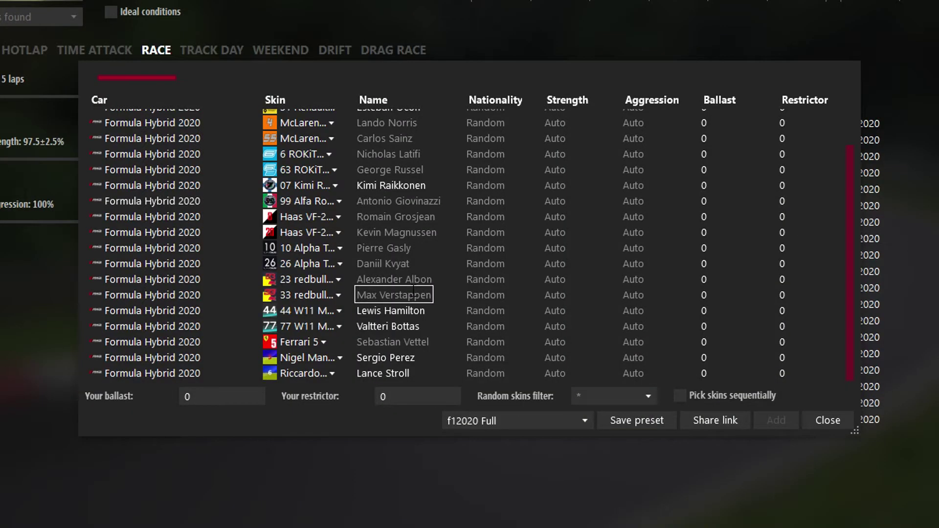
scroll(443, 252, up, 1)
scroll(445, 251, down, 1)
scroll(430, 248, up, 2)
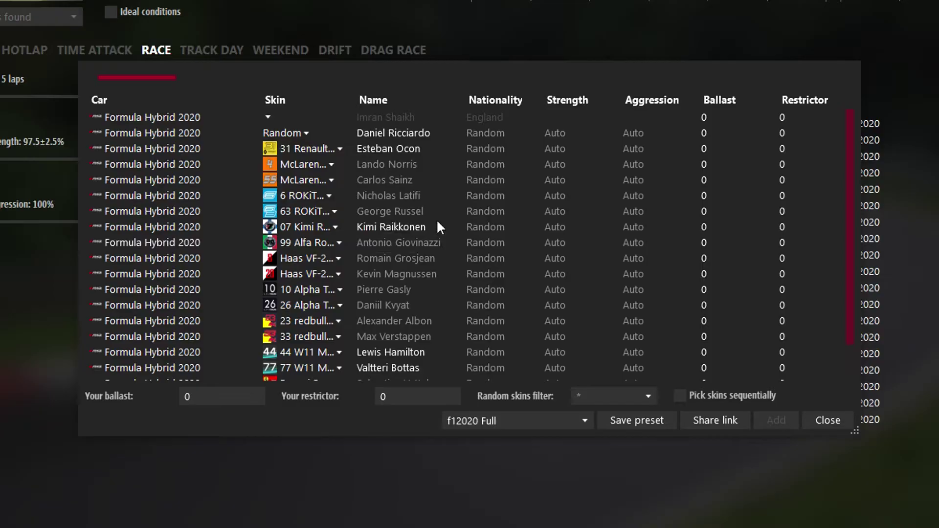
scroll(438, 225, down, 2)
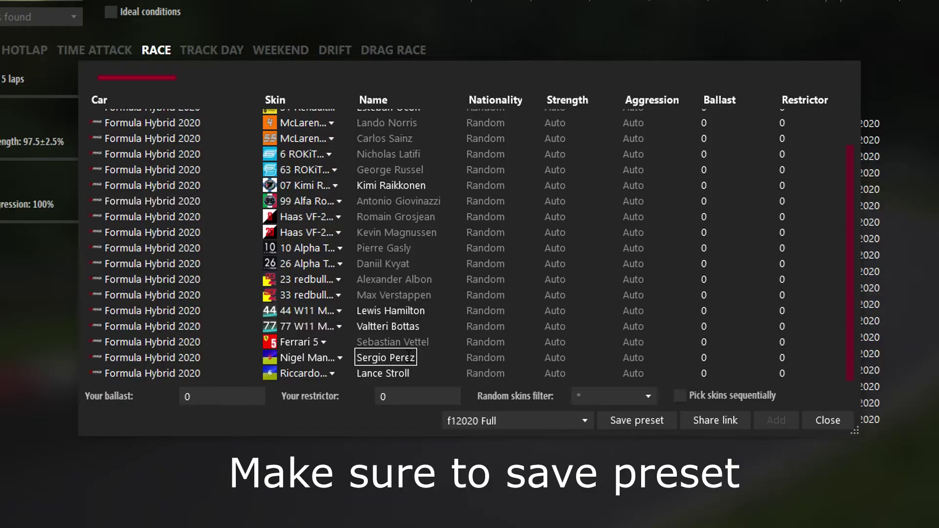
scroll(408, 356, up, 1)
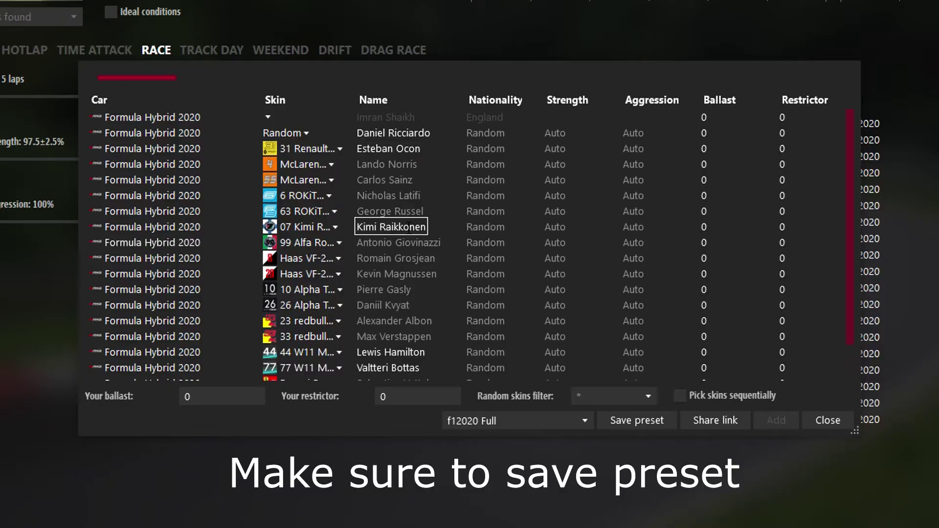
click(406, 213)
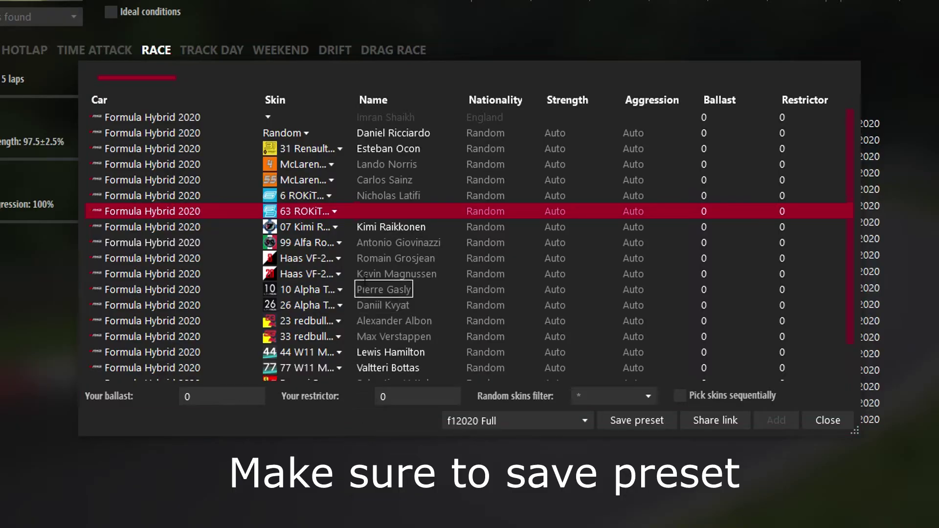
click(399, 242)
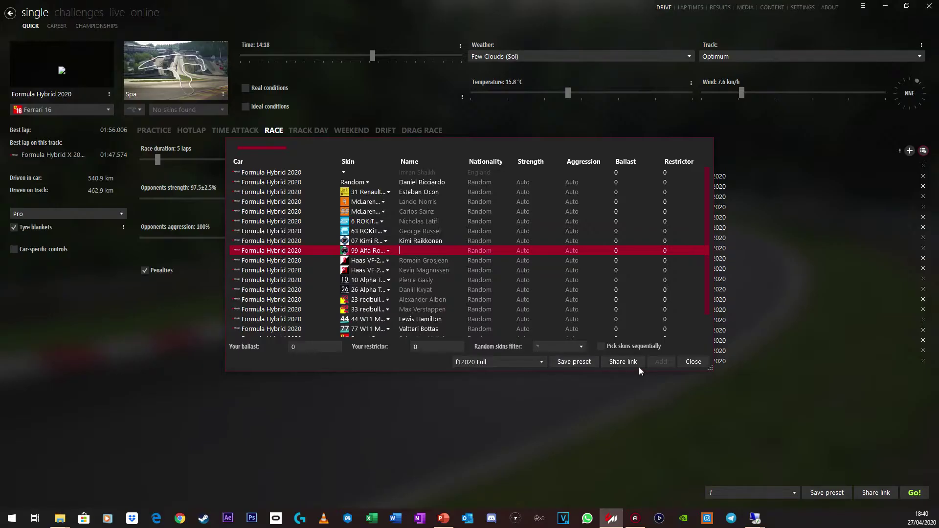
click(828, 421)
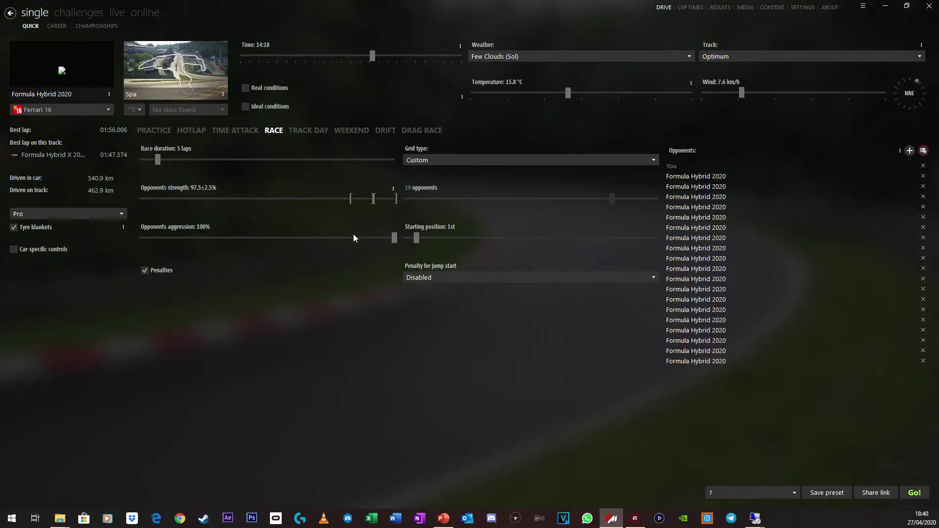
click(440, 520)
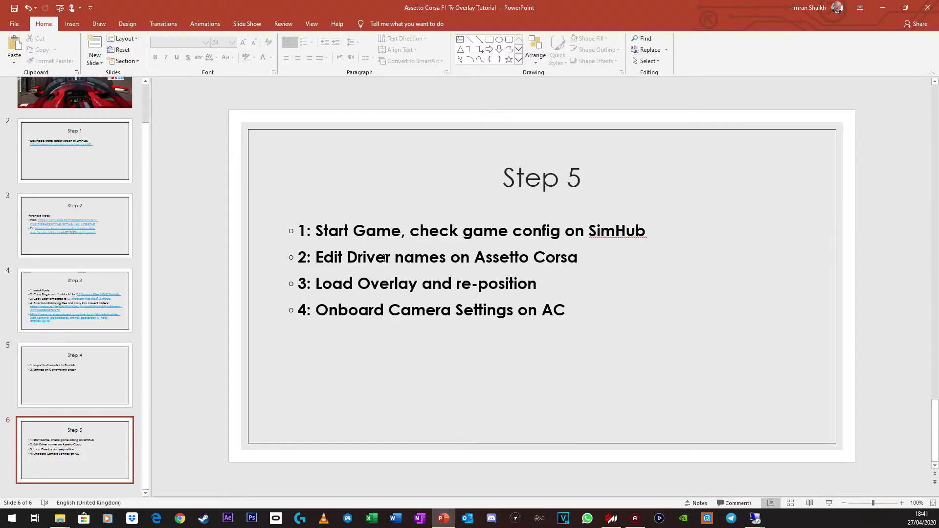
click(444, 519)
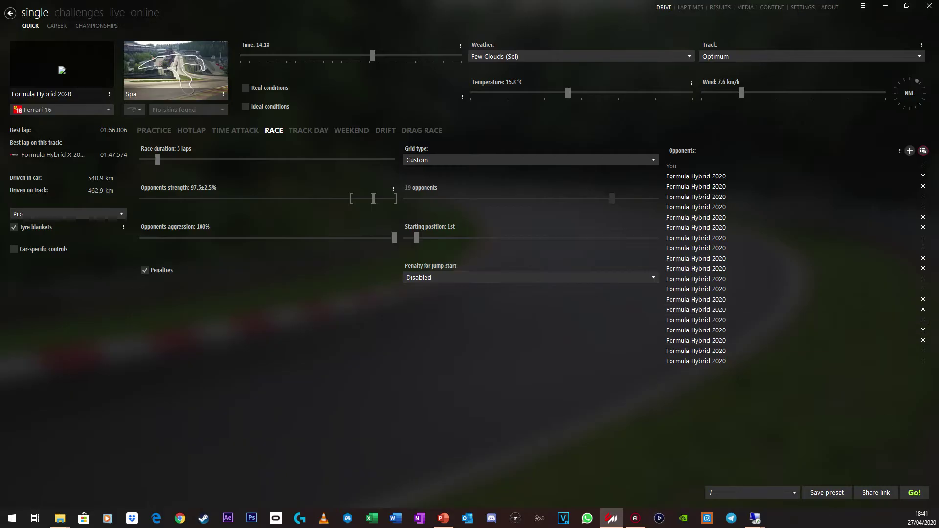
- Start the 5-lap Spa race in the Formula Hybrid 2020
click(913, 493)
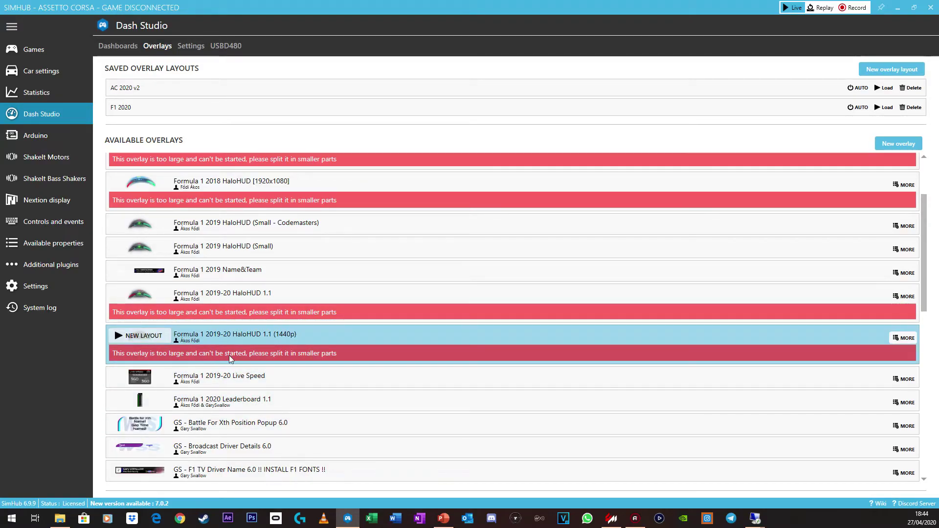
- Create a layout from the HaloHUD 1.1 (1440p) overlay, shrinking it and moving it toward centre
click(137, 338)
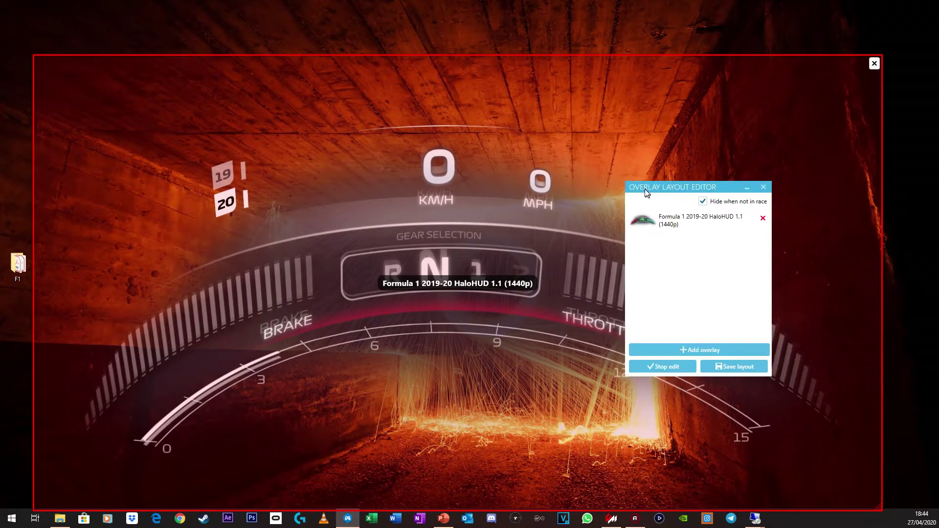
drag(645, 189, 702, 70)
drag(880, 509, 618, 368)
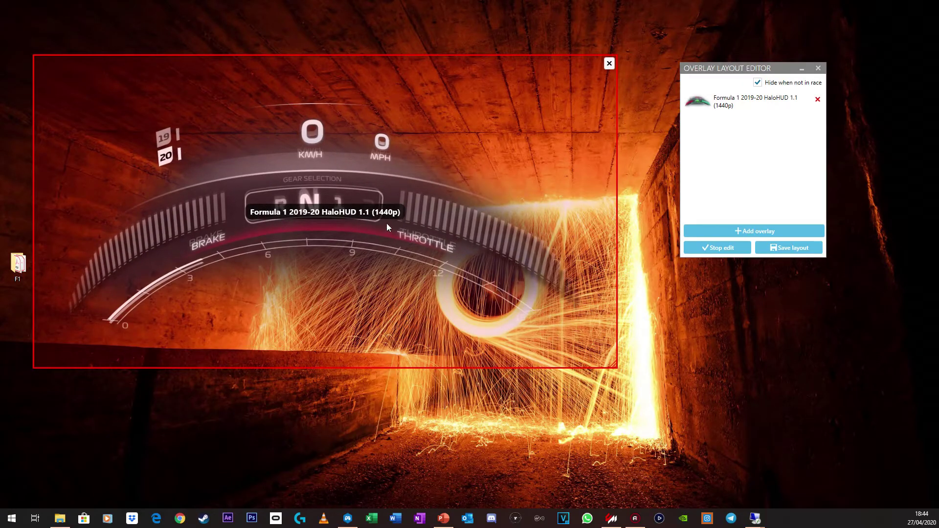
drag(387, 224, 500, 330)
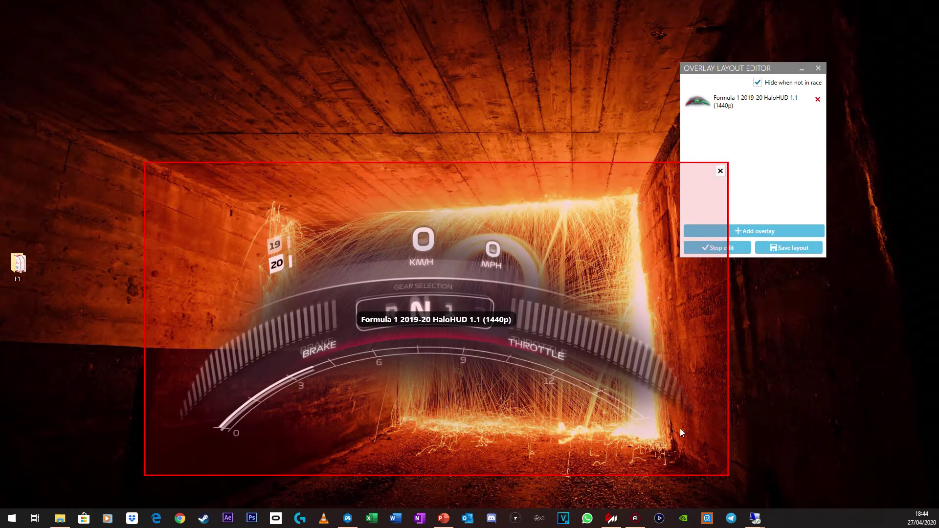
drag(730, 474, 669, 443)
- Add the Formula 1 2020 Leaderboard 1.1 overlay and position it at the screen's right side
click(738, 203)
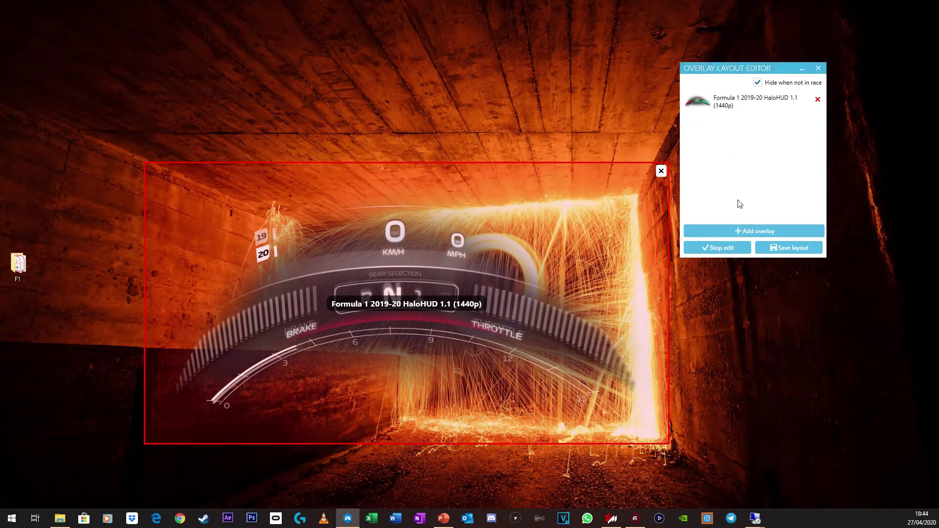
click(738, 233)
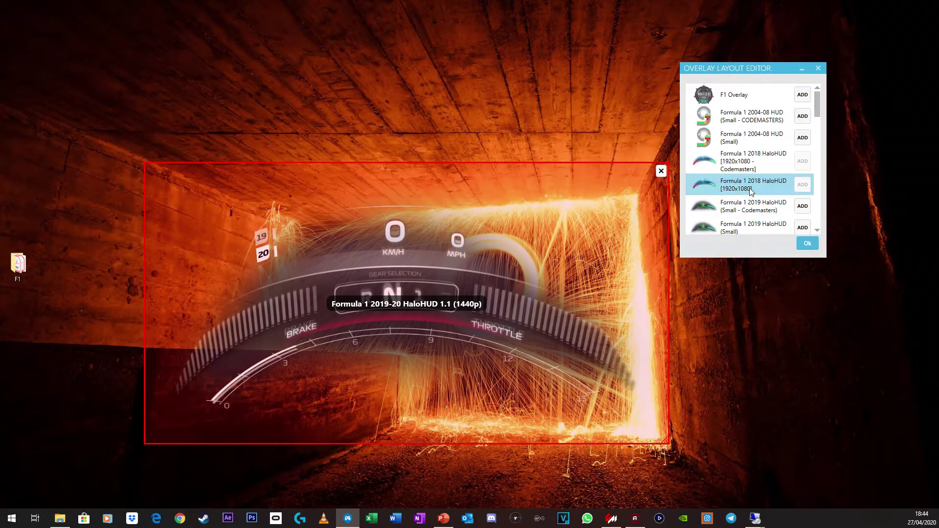
scroll(751, 191, down, 2)
scroll(752, 190, down, 3)
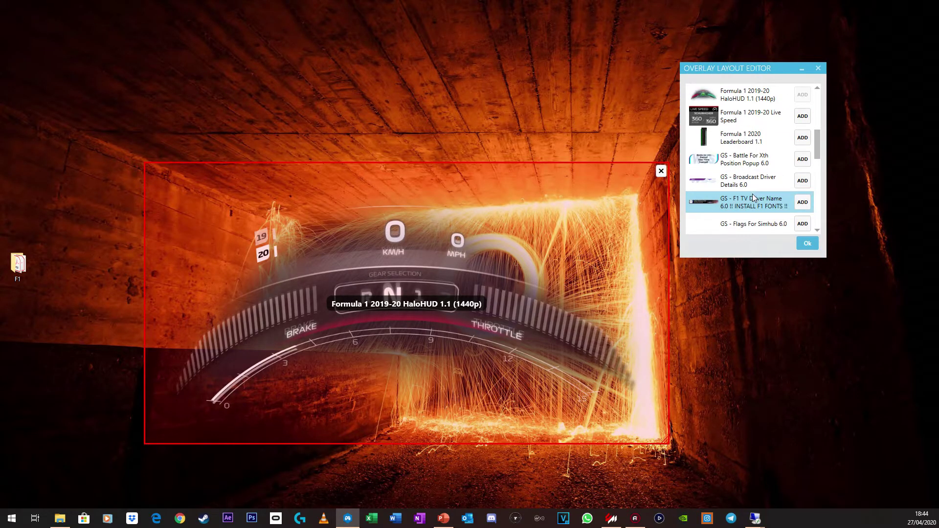
click(803, 138)
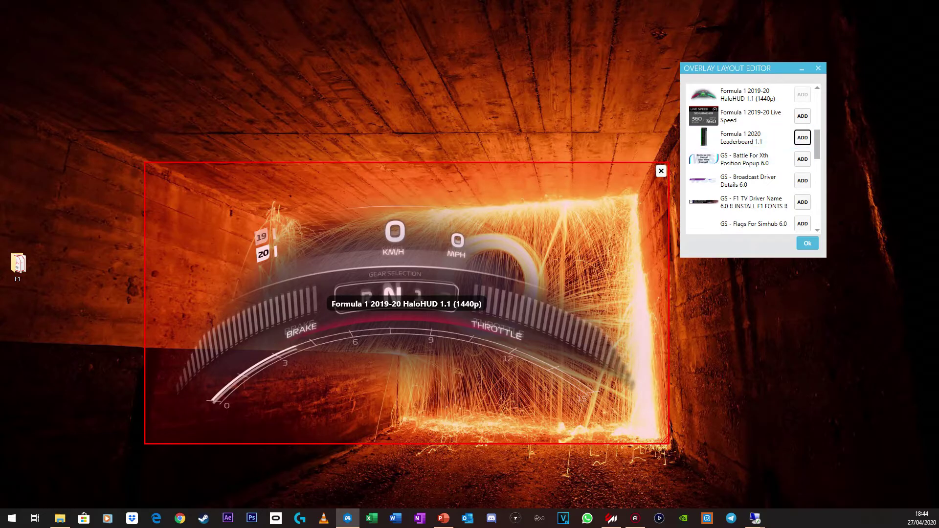
drag(562, 90, 69, 84)
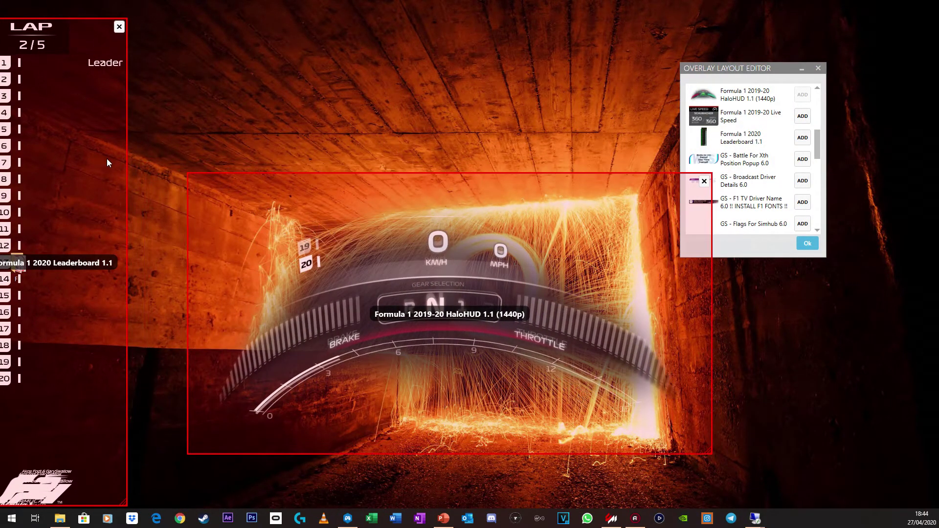
drag(106, 158, 112, 153)
click(807, 244)
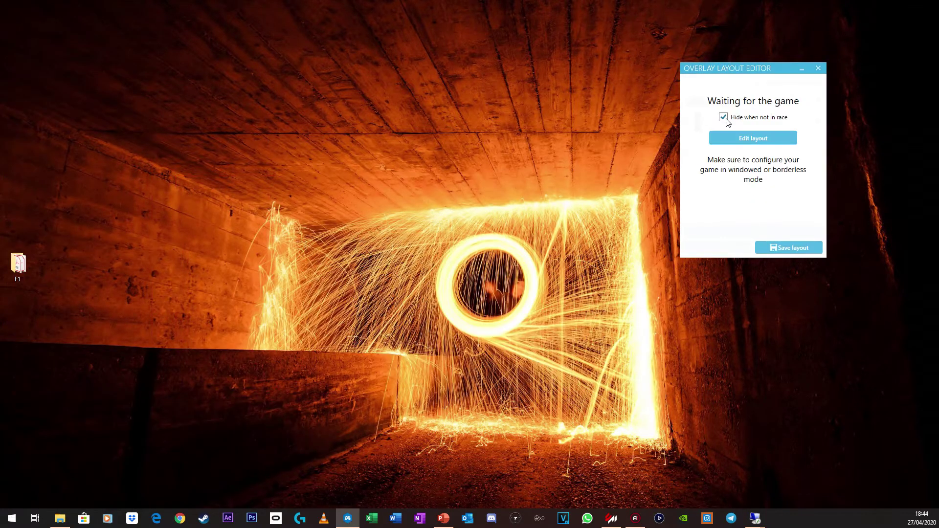
click(745, 136)
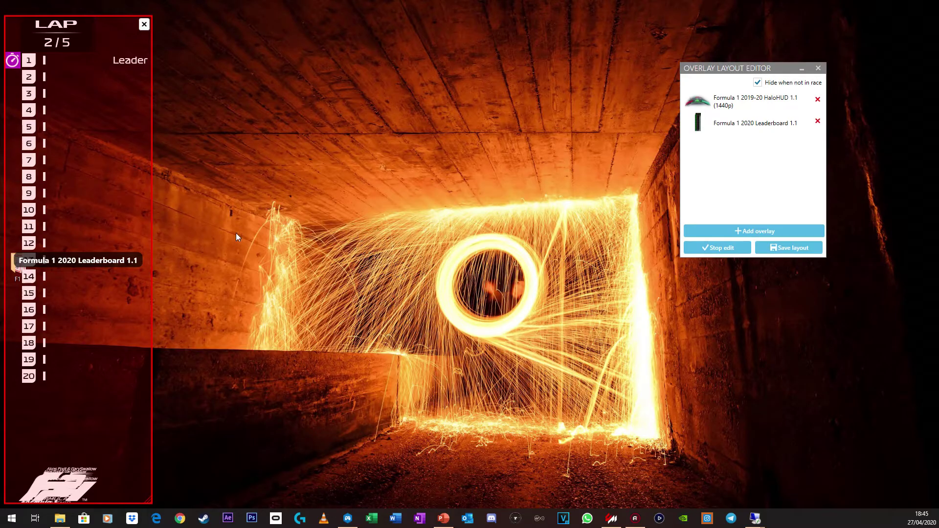
drag(49, 194, 938, 304)
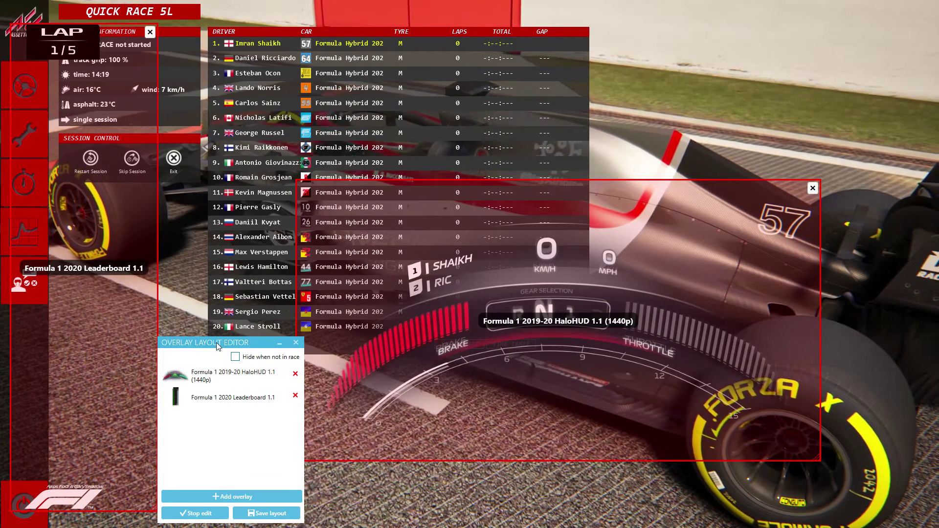
- Get into the car and nudge the HaloHUD and leaderboard overlays into place over the cockpit
click(23, 144)
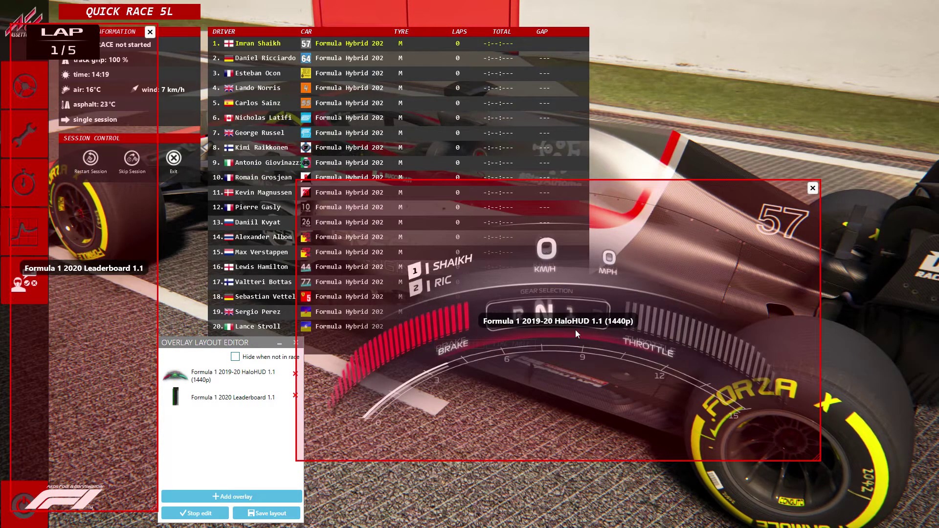
drag(575, 330, 579, 254)
drag(119, 140, 174, 132)
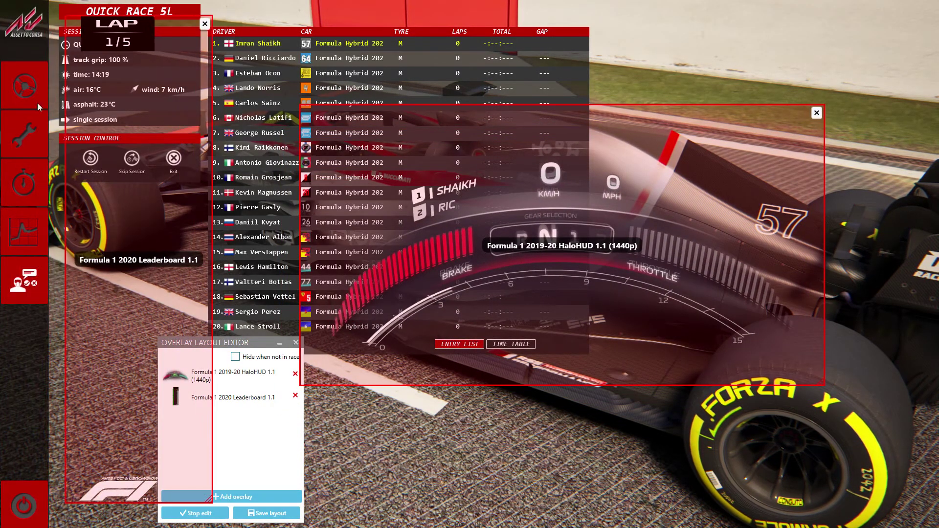
click(38, 103)
drag(149, 204, 110, 205)
drag(513, 249, 415, 309)
click(857, 238)
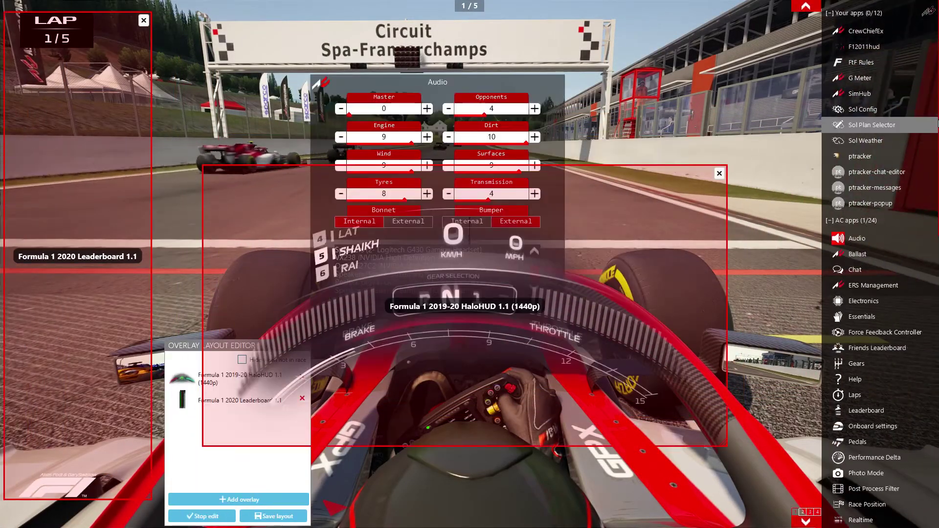
click(874, 237)
drag(520, 339, 588, 332)
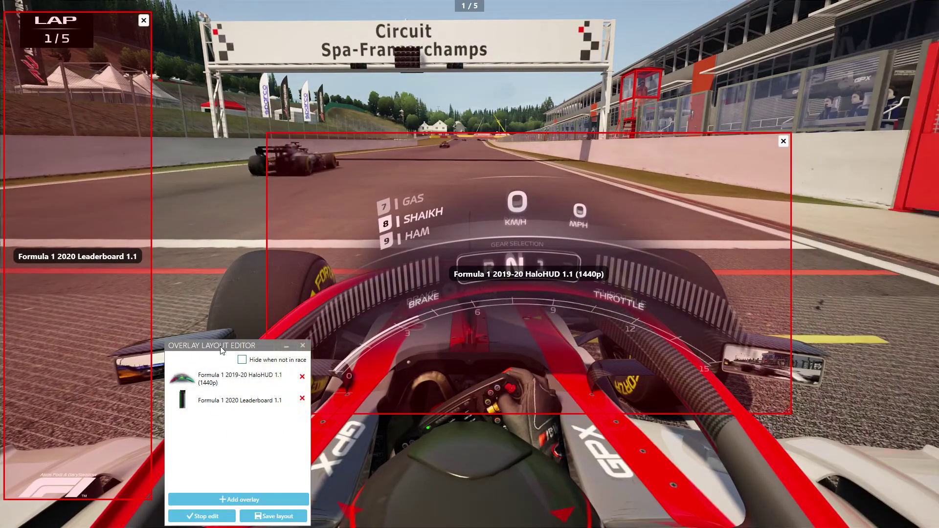
drag(221, 350, 193, 328)
click(275, 322)
- Open the Camera editor app from the right-edge apps sidebar
mouse_move(938, 269)
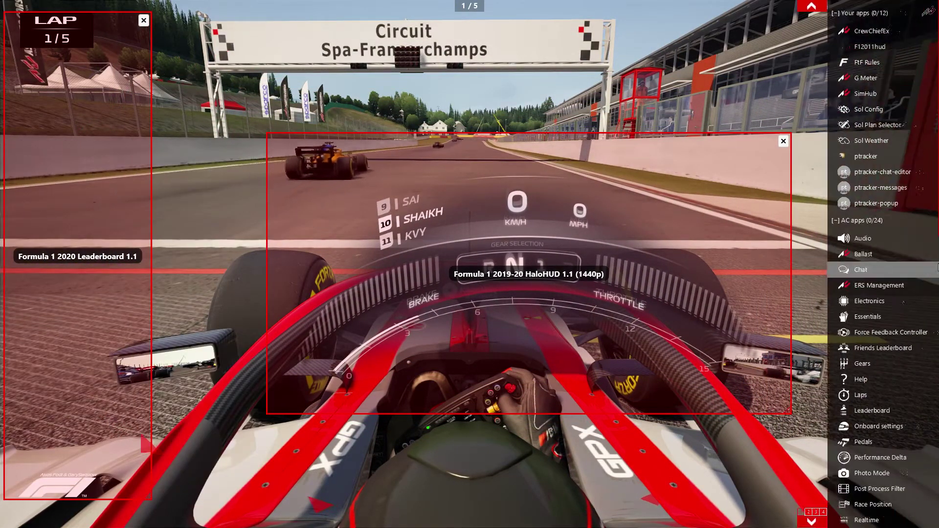
scroll(891, 245, down, 5)
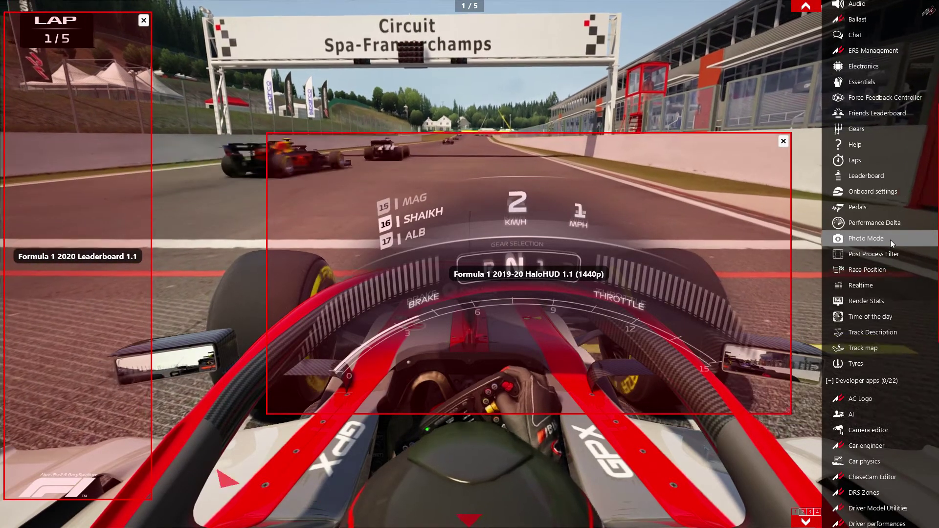
scroll(876, 274, down, 3)
click(867, 314)
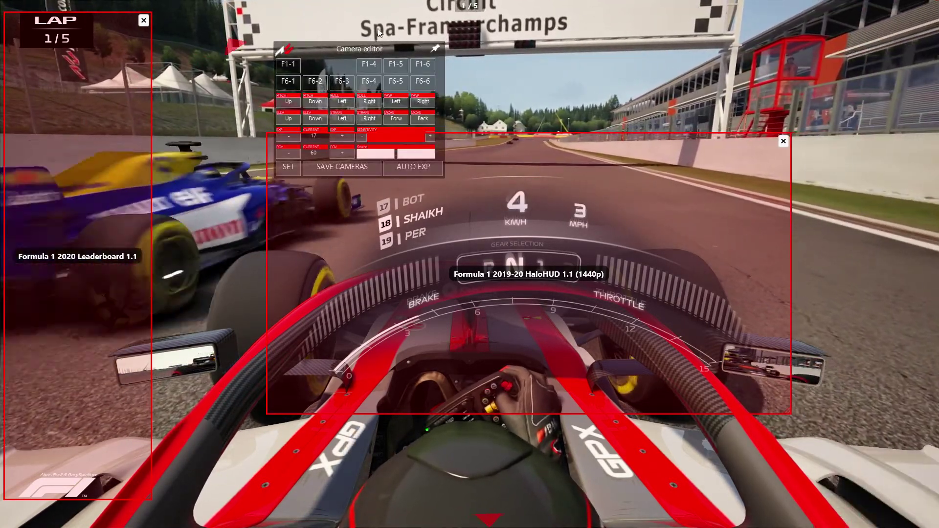
- Switch to the F6-1 cockpit camera at FOV 50 and enlarge the HaloHUD overlay around the halo
drag(346, 43, 239, 41)
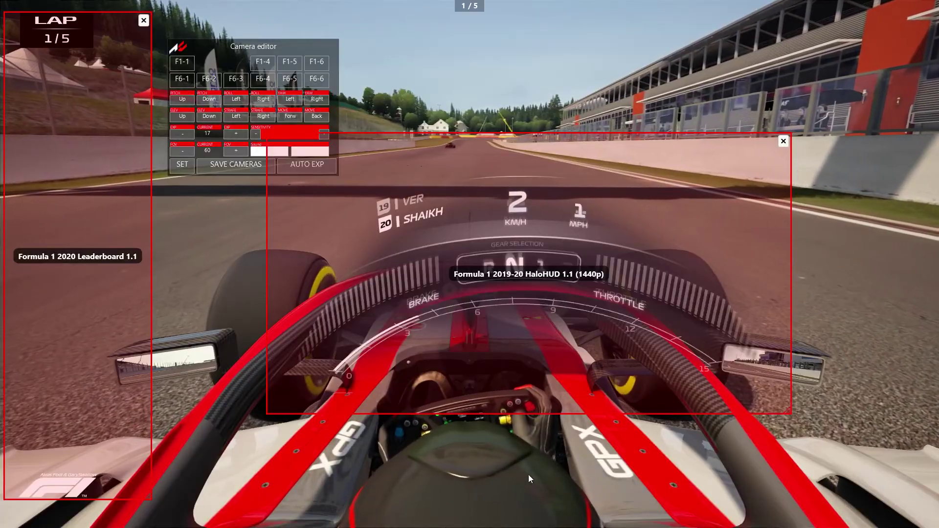
click(180, 84)
drag(597, 336, 535, 341)
drag(724, 416, 810, 449)
mouse_move(665, 430)
mouse_down()
mouse_move(681, 430)
mouse_move(663, 433)
mouse_up()
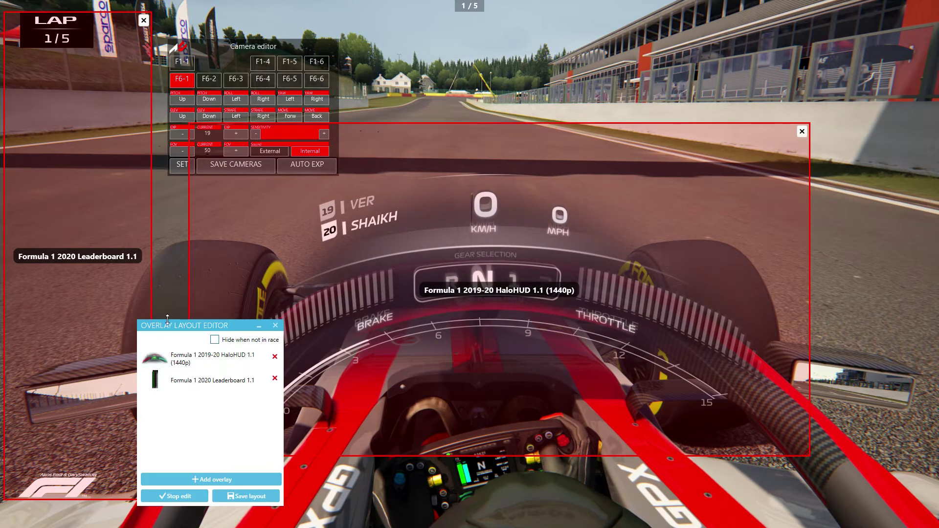
drag(176, 325, 236, 298)
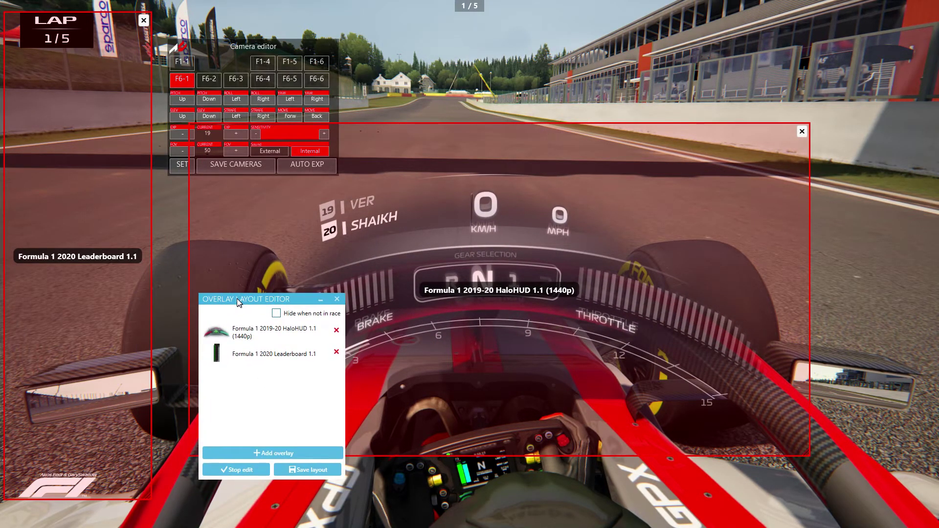
- Save the overlay layout as 'AC 2020 v2'
click(247, 473)
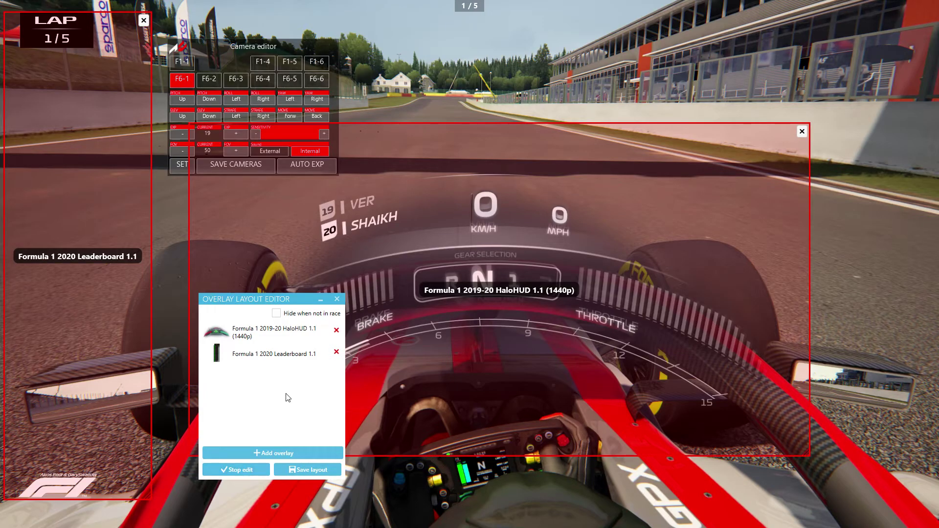
click(304, 471)
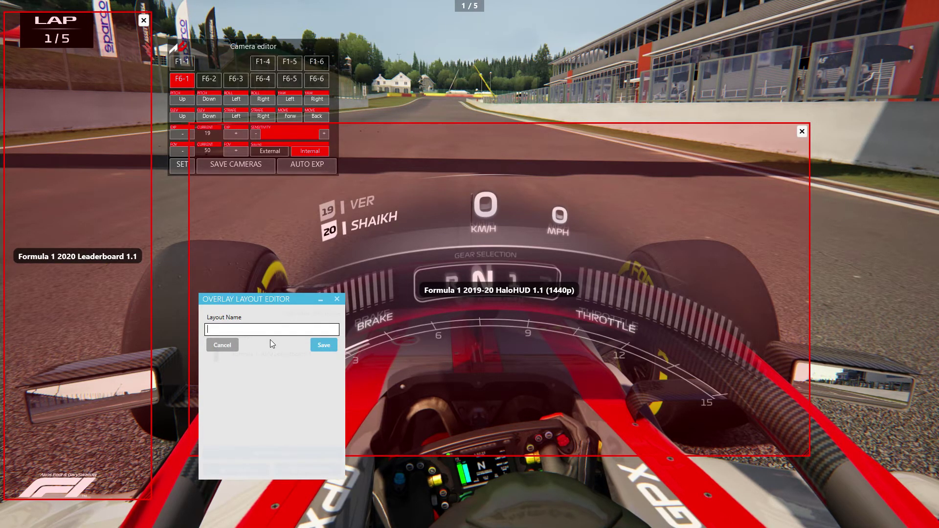
text(AC 2020 v2)
click(323, 349)
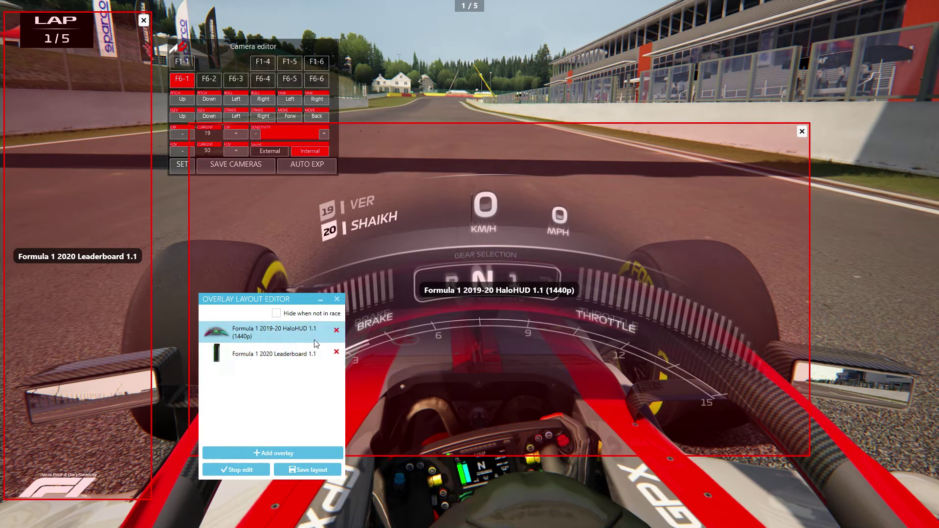
- Stop editing, enable Hide when not in race, and minimise the layout editor
click(236, 472)
click(242, 348)
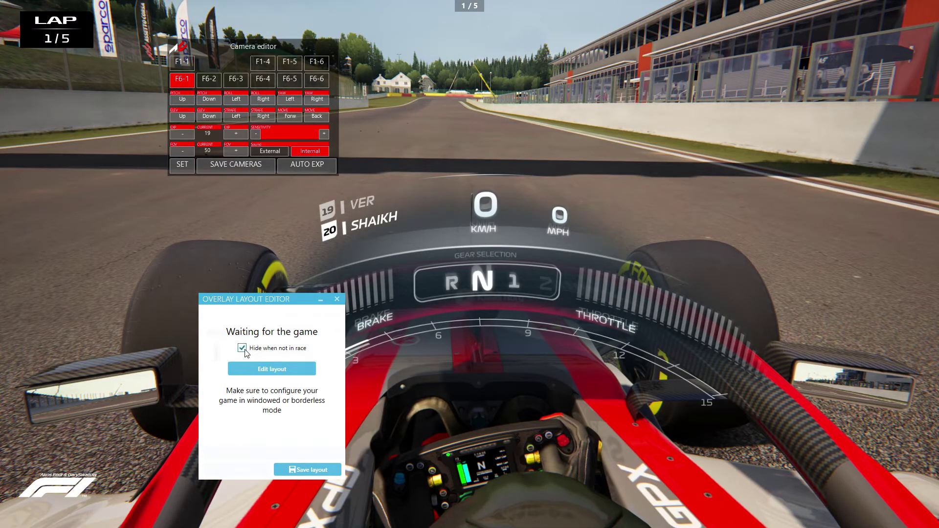
click(321, 301)
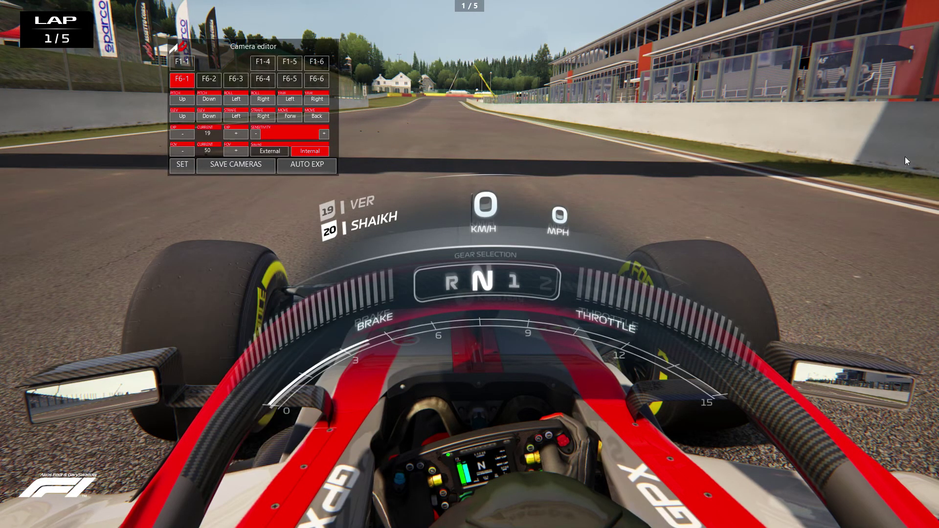
- Close Assetto Corsa's Camera editor app from the right-edge apps sidebar
mouse_move(917, 149)
click(896, 315)
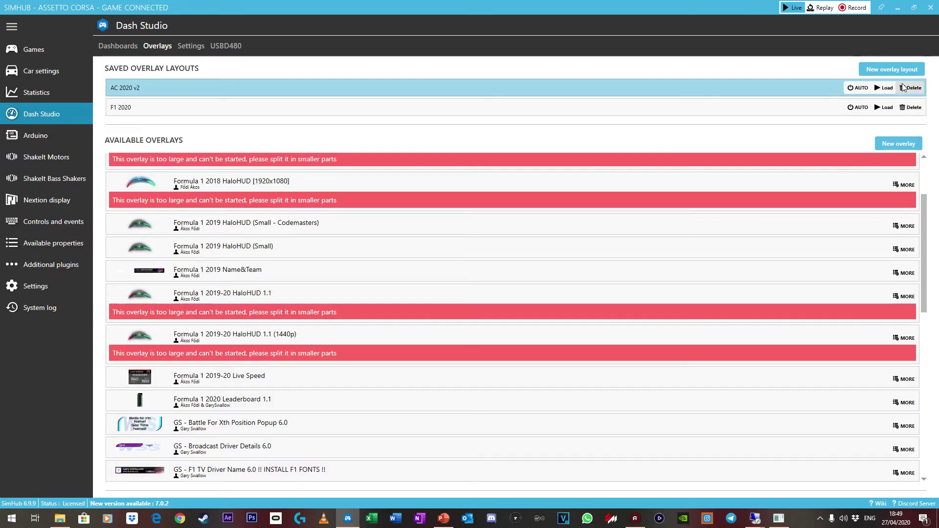
- Load the saved AC 2020 v2 overlay layout and return to the Assetto Corsa race
click(886, 89)
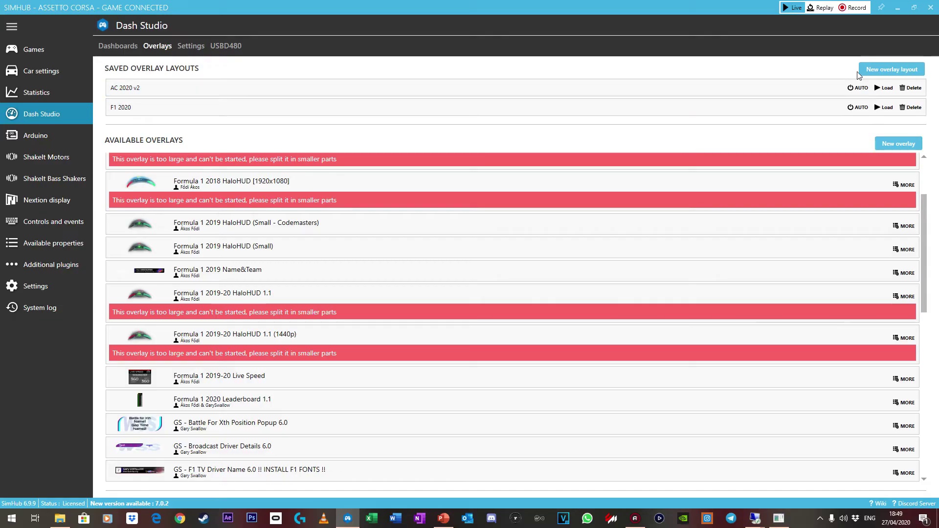
click(878, 89)
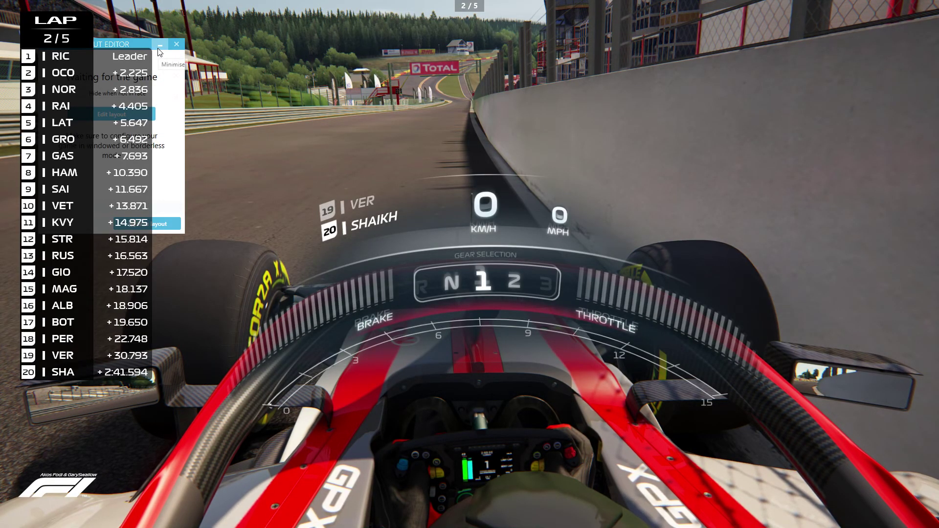
- Minimise the Overlay Layout Editor, then open and close Camera editor, leaving HaloHUD and leaderboard overlays
click(158, 47)
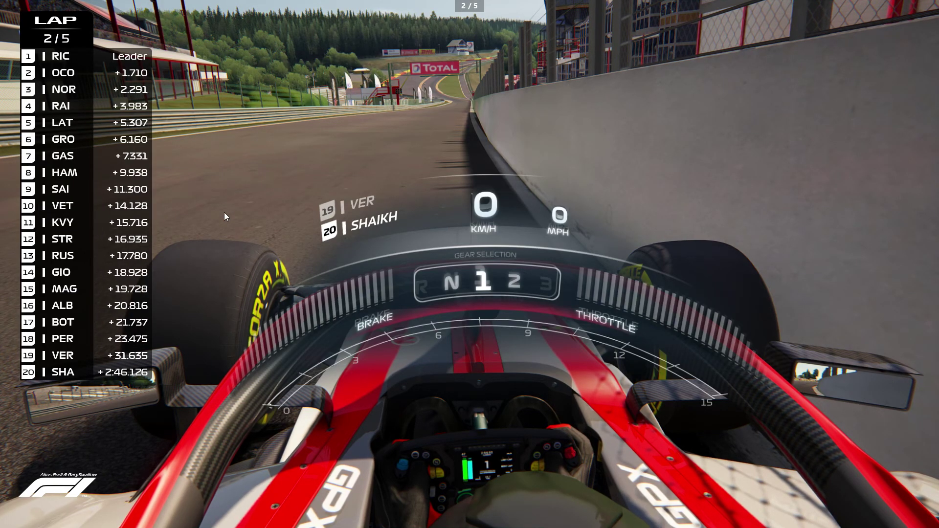
mouse_move(932, 387)
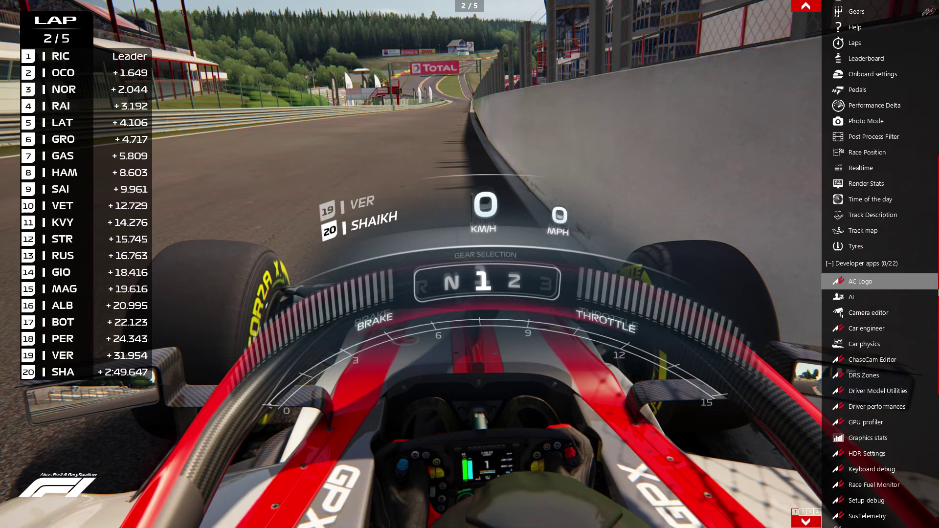
click(904, 311)
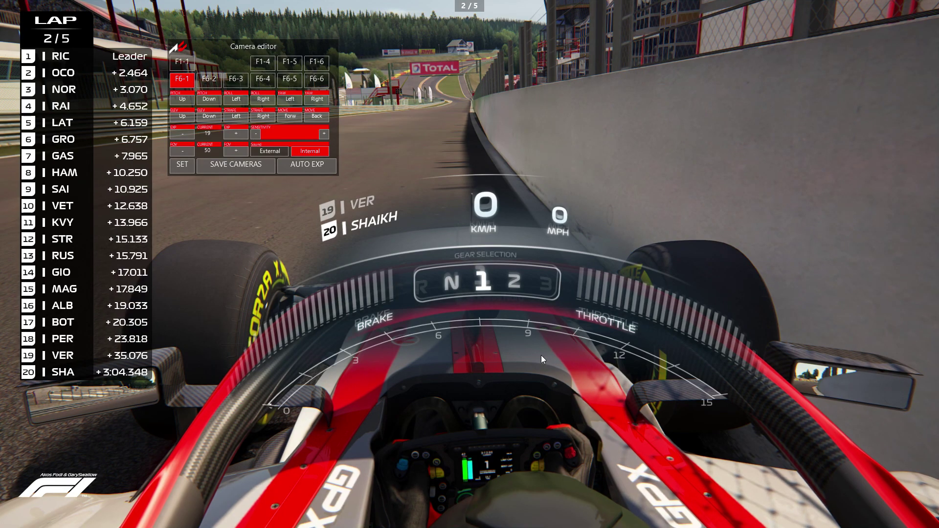
mouse_move(934, 313)
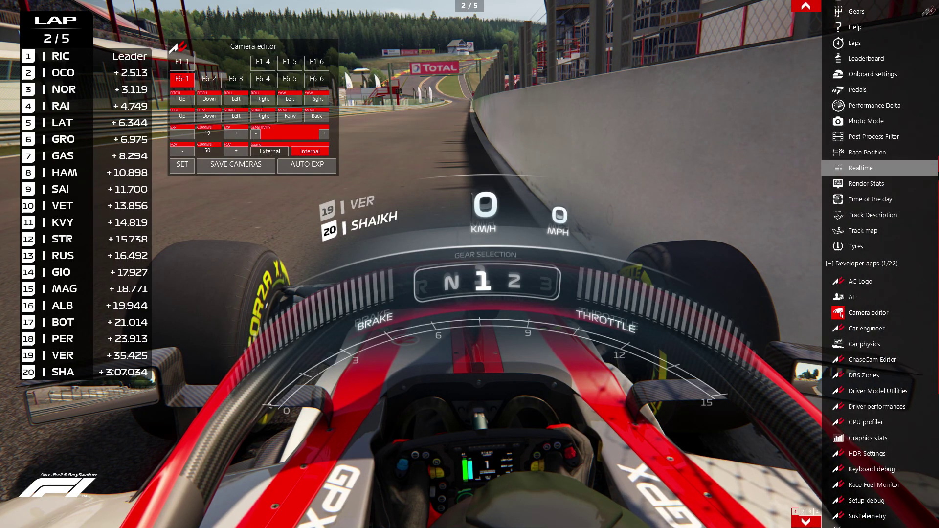
click(881, 312)
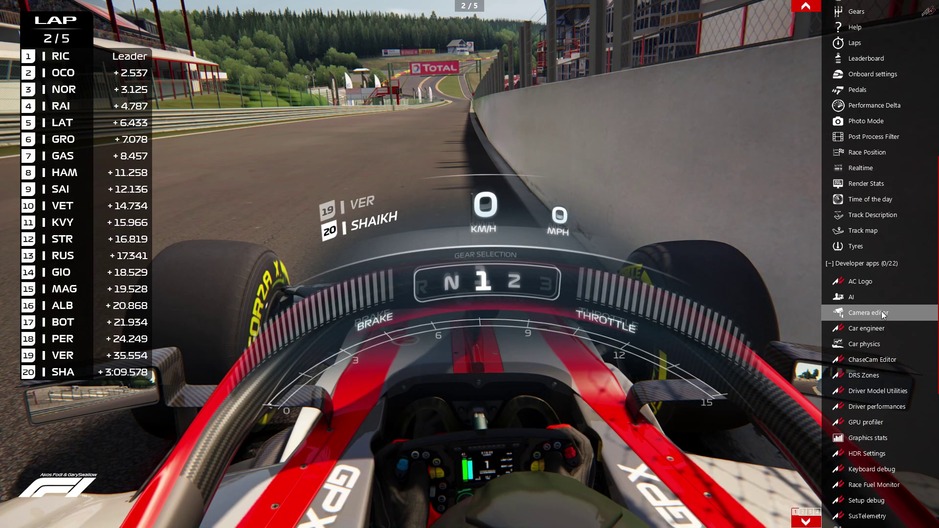